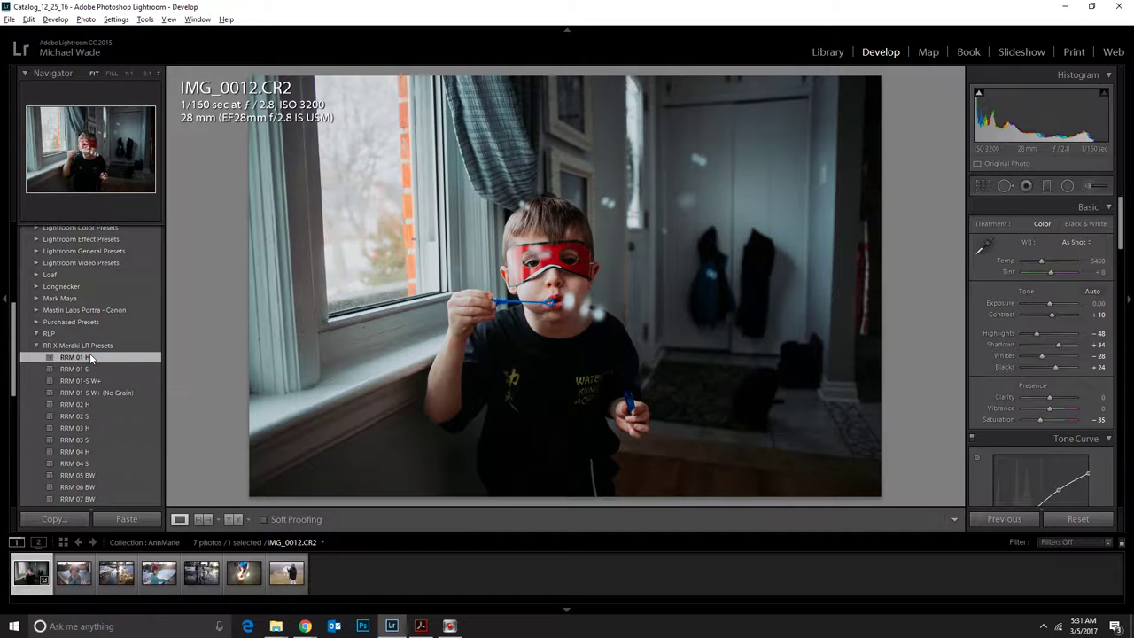
Try the colour presets from RRM 01 S to RRM 04 S one after another on the masked boy's photo.
{"action": "left_click", "coordinate": [88, 367]}
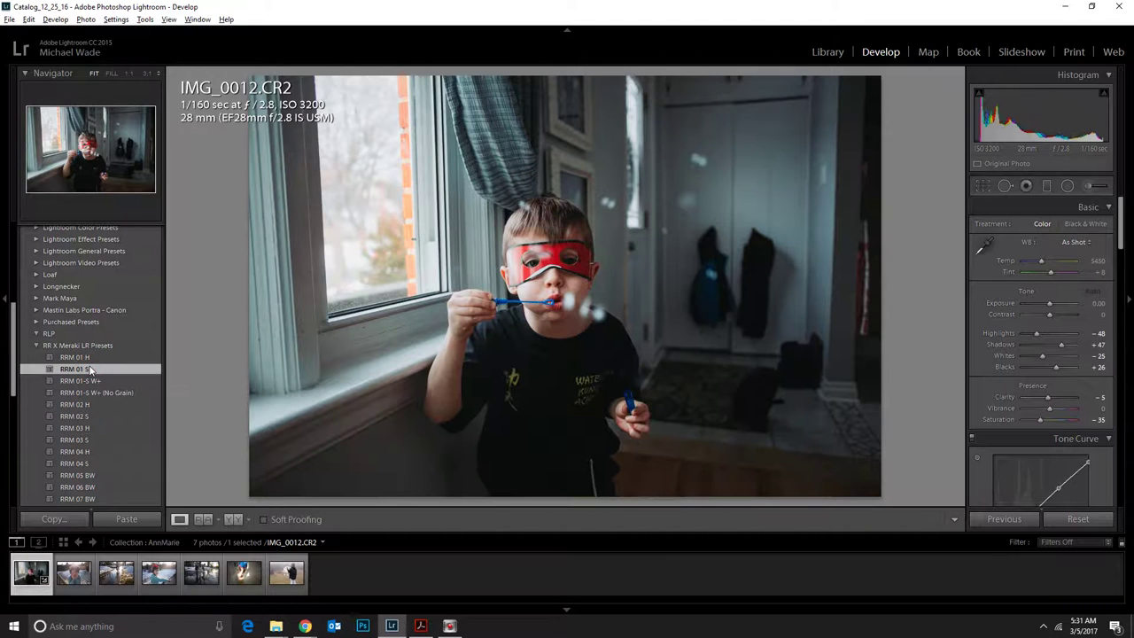
{"action": "left_click", "coordinate": [88, 381]}
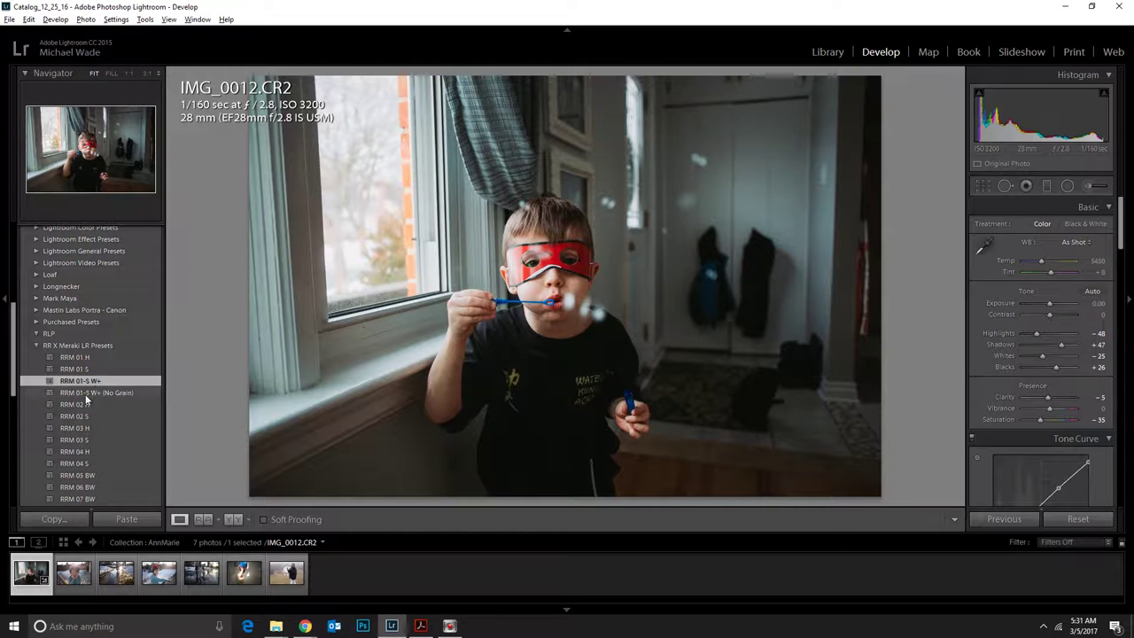
{"action": "left_click", "coordinate": [83, 405]}
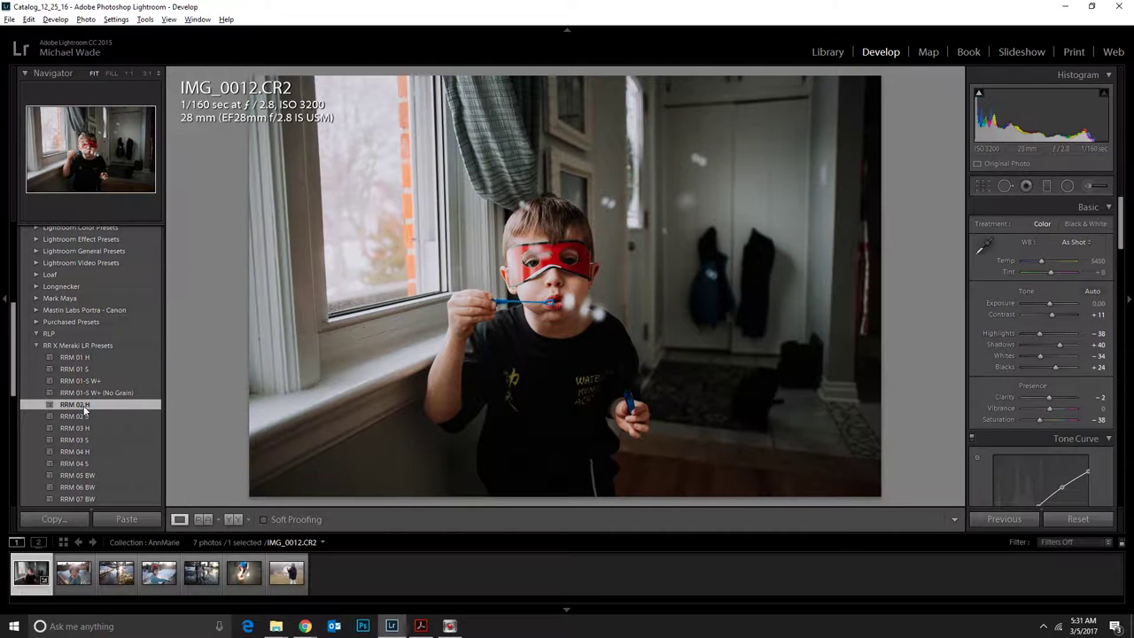
{"action": "left_click", "coordinate": [84, 418]}
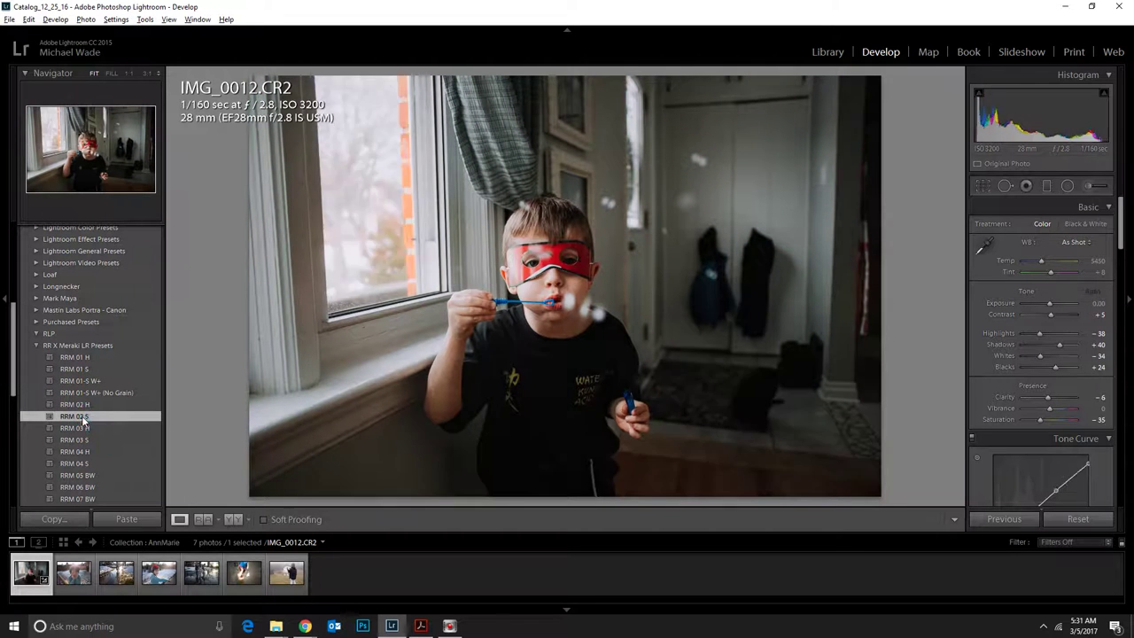
{"action": "left_click", "coordinate": [84, 428]}
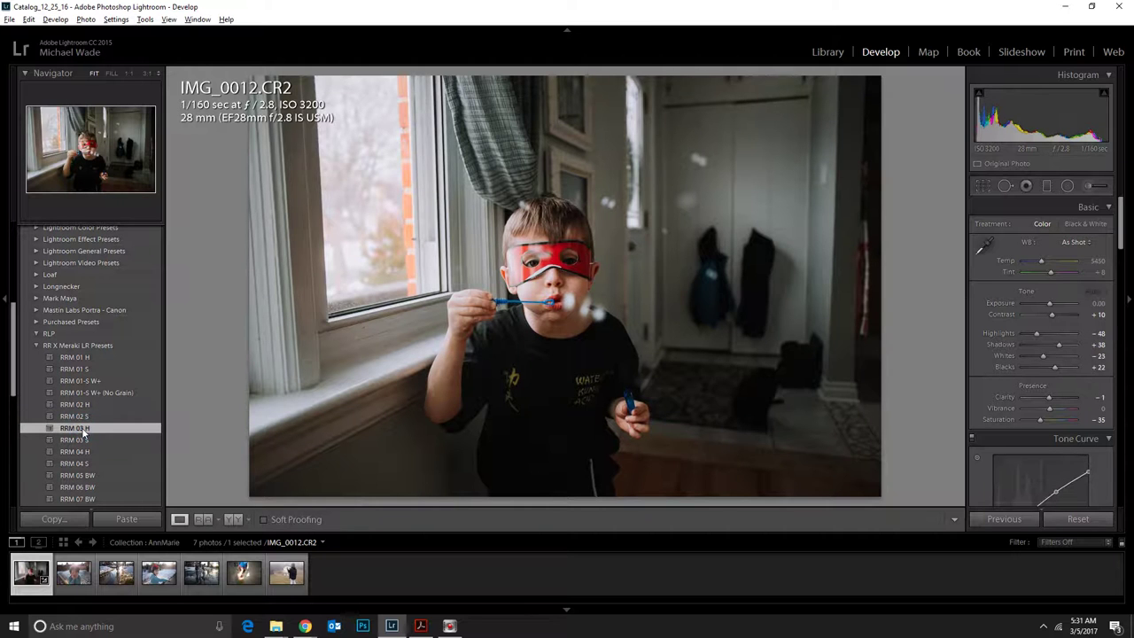
{"action": "left_click", "coordinate": [83, 440]}
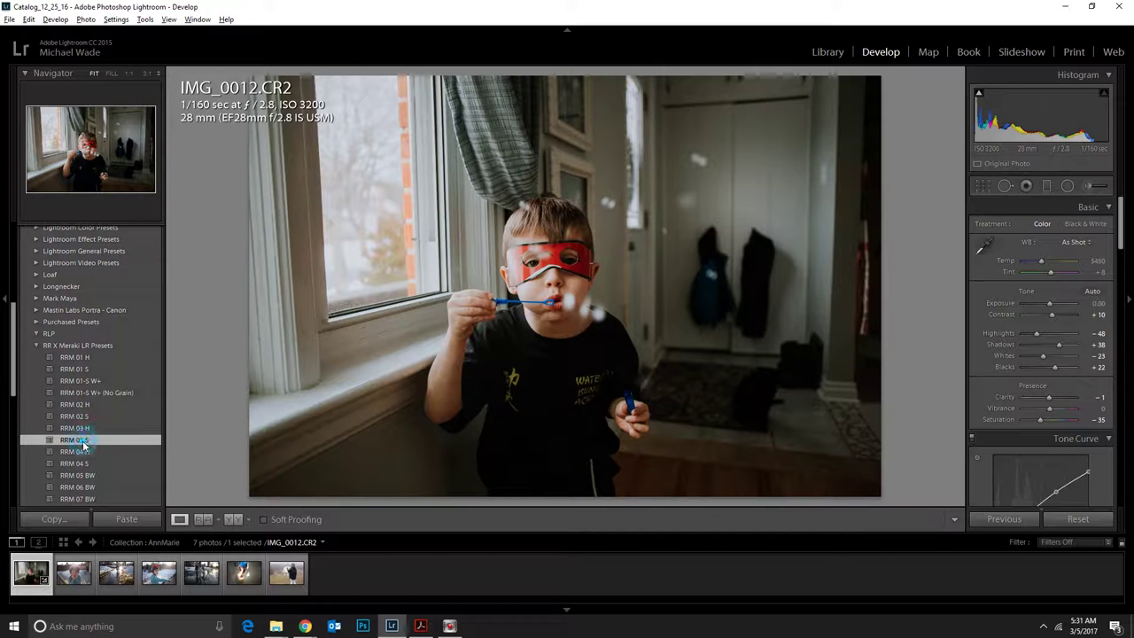
{"action": "left_click", "coordinate": [85, 453]}
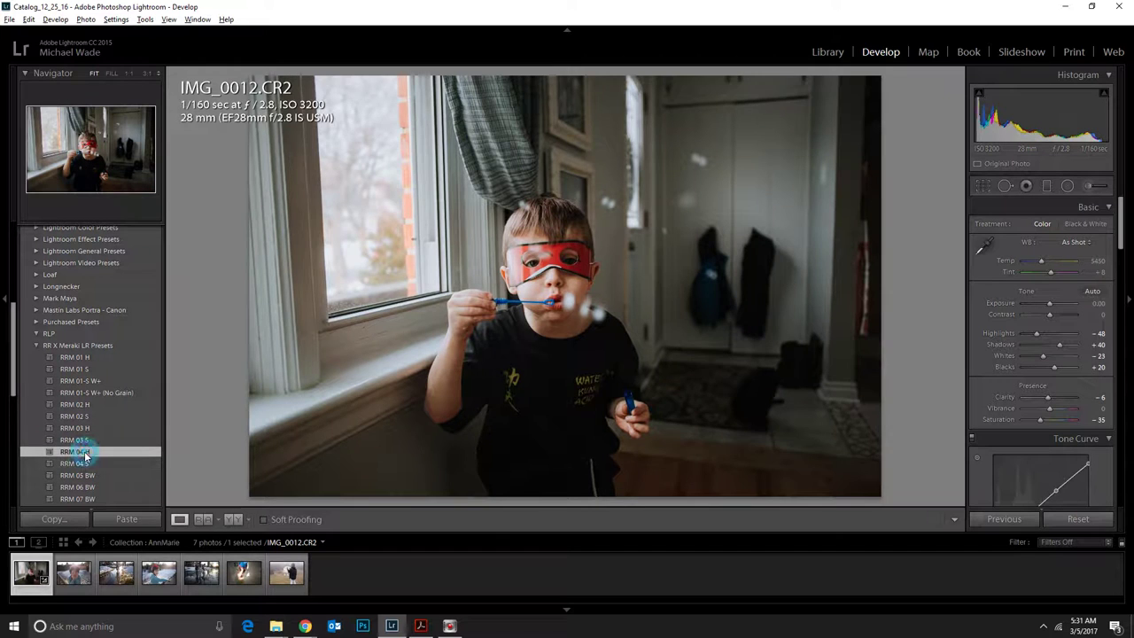
{"action": "left_click", "coordinate": [86, 464]}
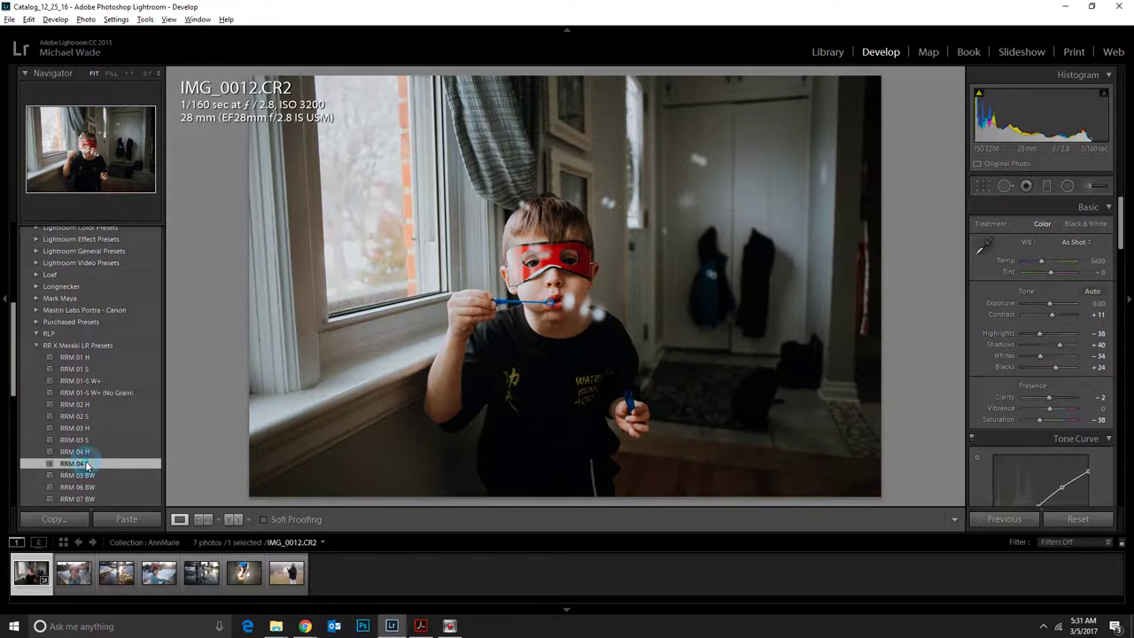
Try the black-and-white presets RRM 05 BW, RRM 06 BW and RRM 07 BW on the masked boy's photo.
{"action": "left_click", "coordinate": [86, 476]}
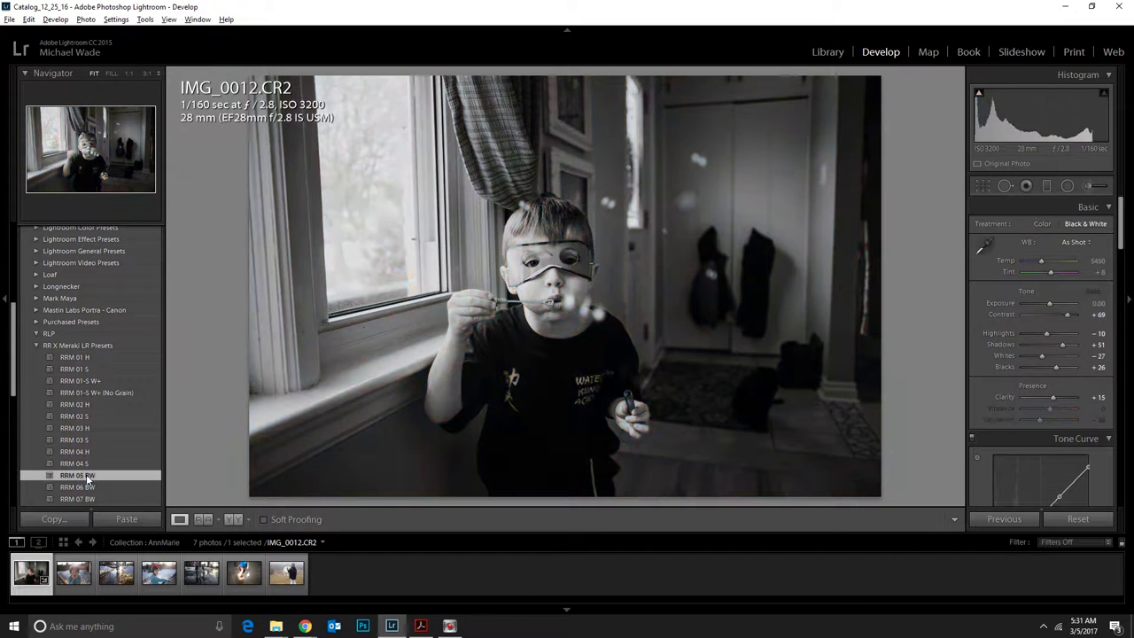
{"action": "left_click", "coordinate": [86, 489]}
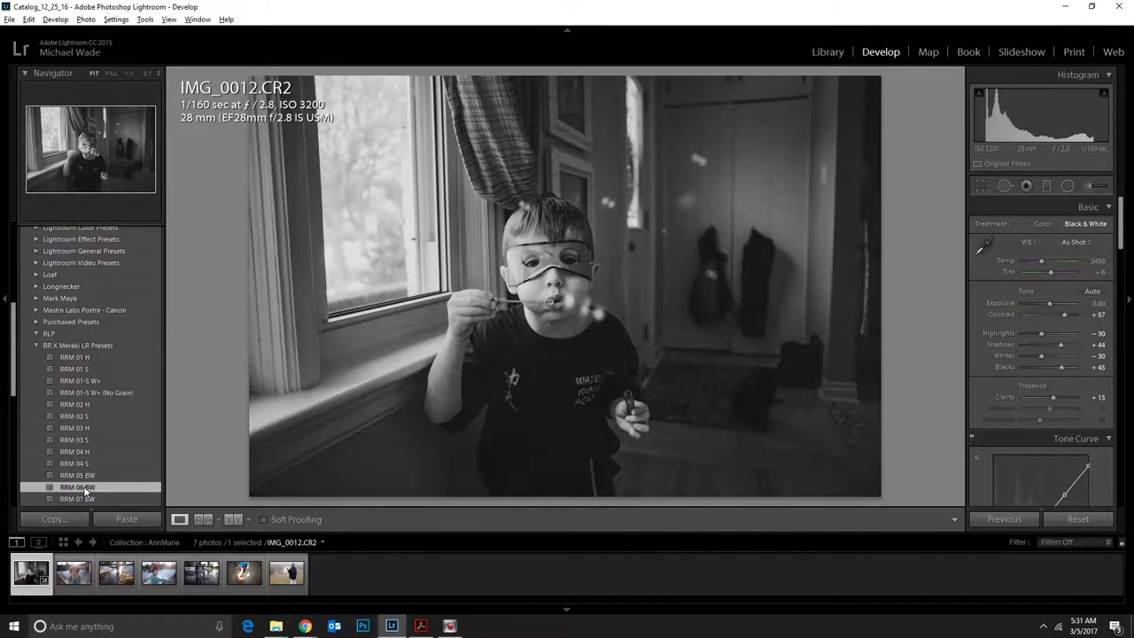
{"action": "scroll", "coordinate": [86, 486], "scroll_direction": "down", "scroll_amount": 3}
{"action": "left_click", "coordinate": [84, 436]}
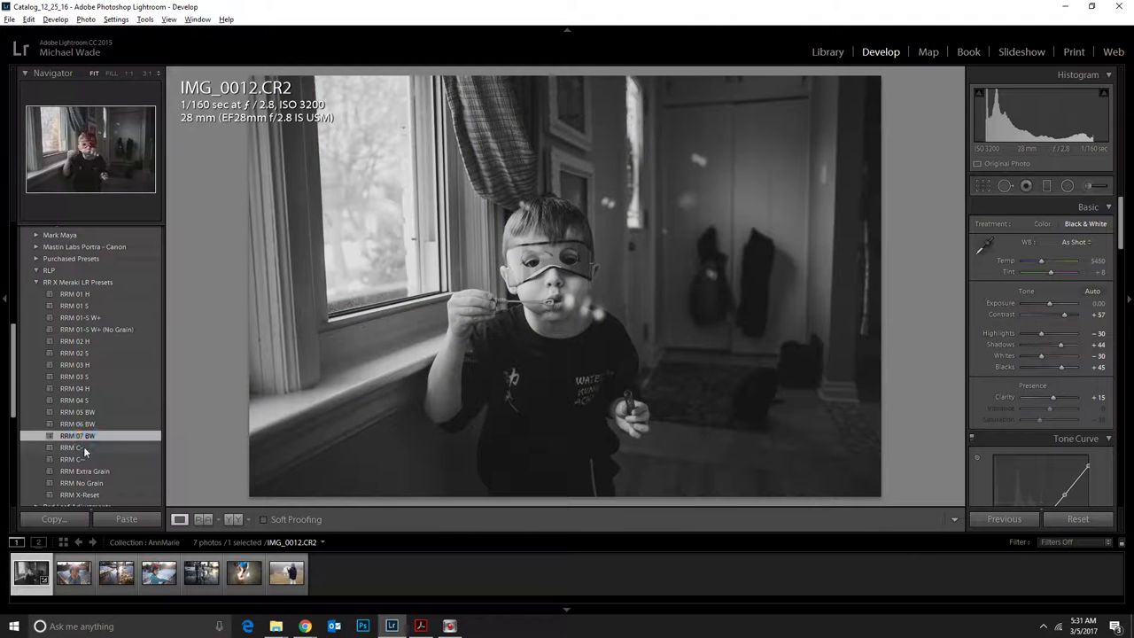
Reset the photo with the RRM X-Reset preset and apply the RRM 02 H preset.
{"action": "scroll", "coordinate": [85, 443], "scroll_direction": "down", "scroll_amount": 3}
{"action": "left_click", "coordinate": [85, 432]}
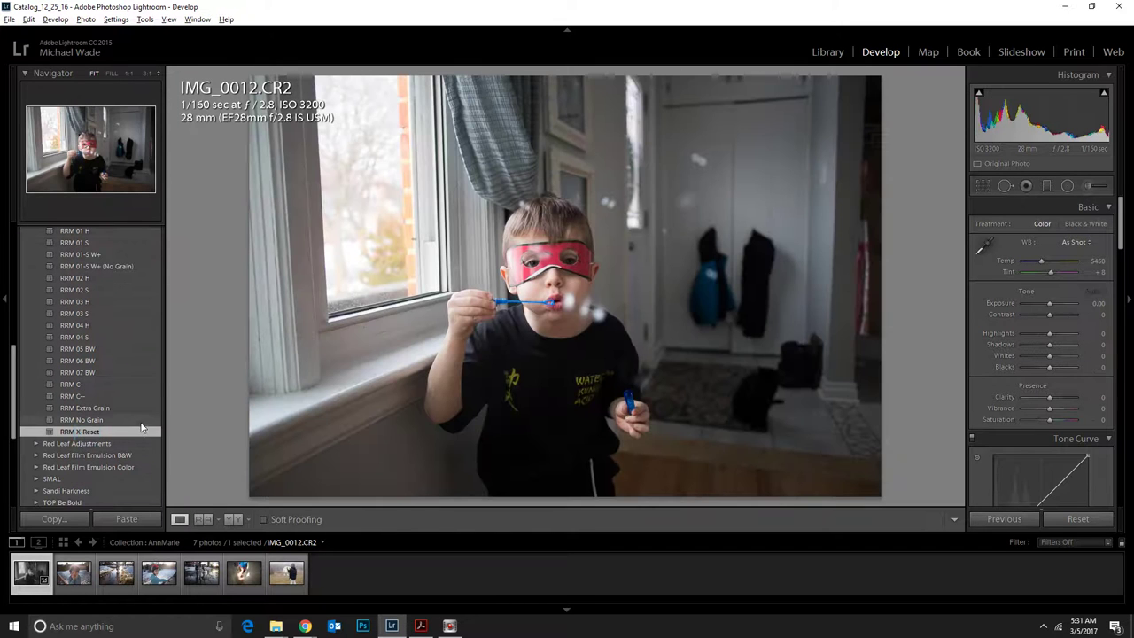
{"action": "scroll", "coordinate": [122, 402], "scroll_direction": "up", "scroll_amount": 3}
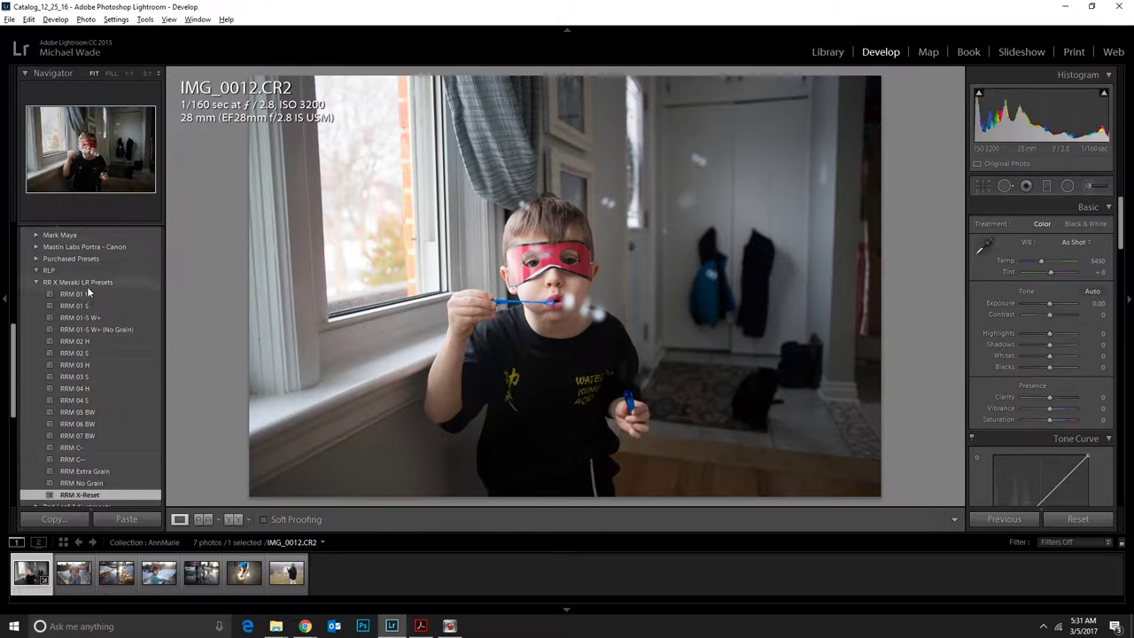
{"action": "left_click", "coordinate": [85, 344]}
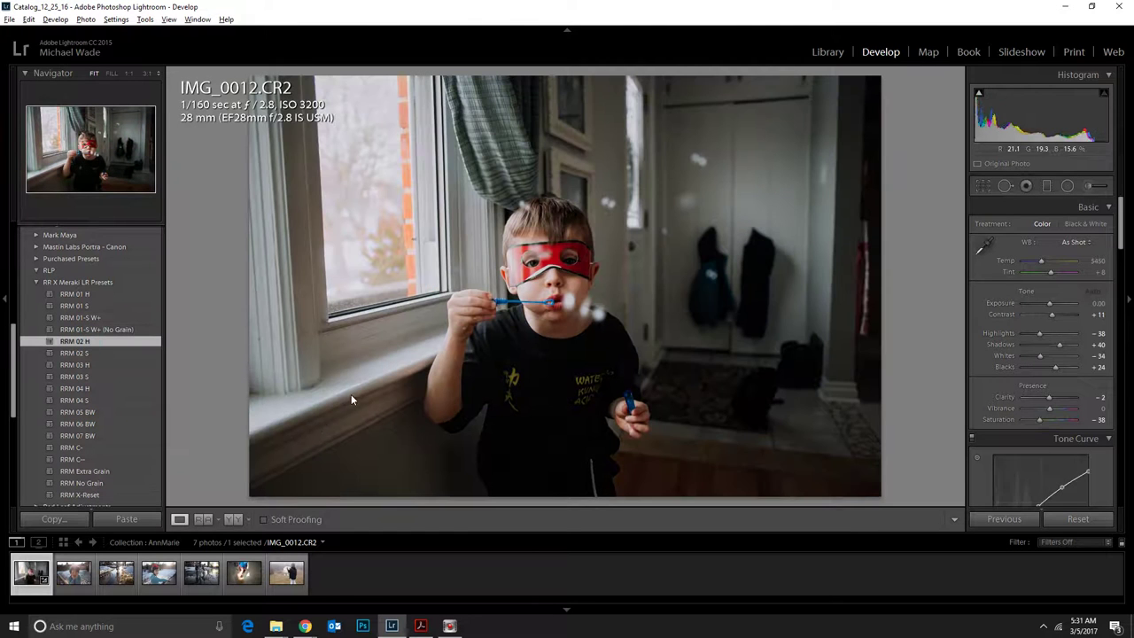
Advance to the second photo, IMG_0077-2.CR2, in the Library and open it for developing.
{"action": "left_click", "coordinate": [827, 51]}
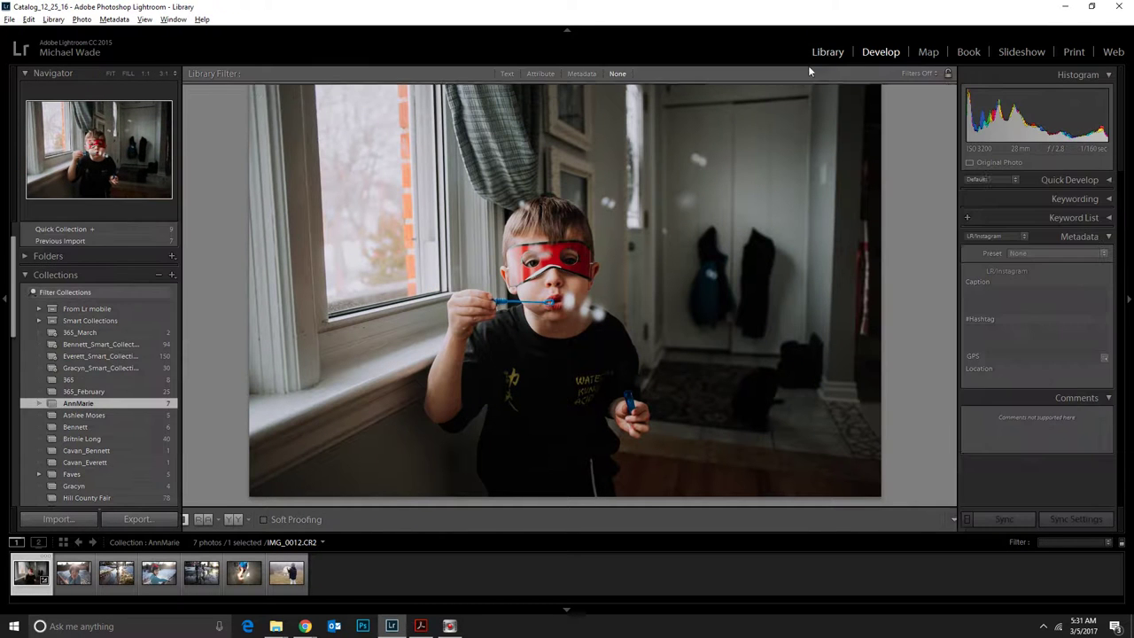
{"action": "left_click", "coordinate": [580, 208]}
{"action": "left_click", "coordinate": [870, 50]}
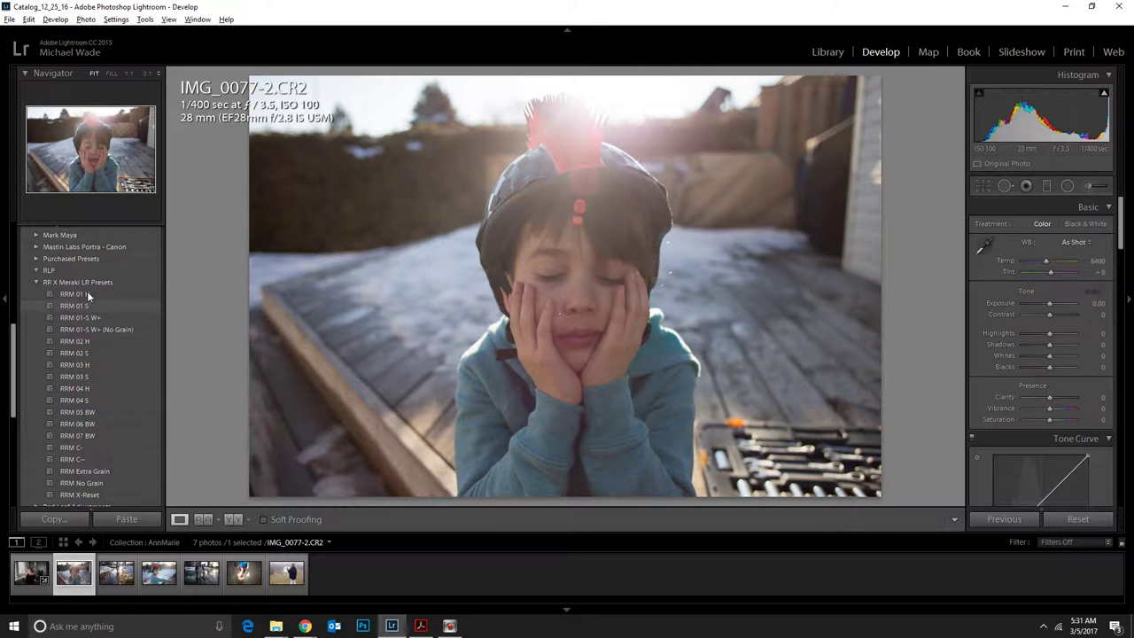
Try the colour presets between RRM 01 H and RRM 04 H in turn on the backlit helmet portrait.
{"action": "left_click", "coordinate": [71, 295]}
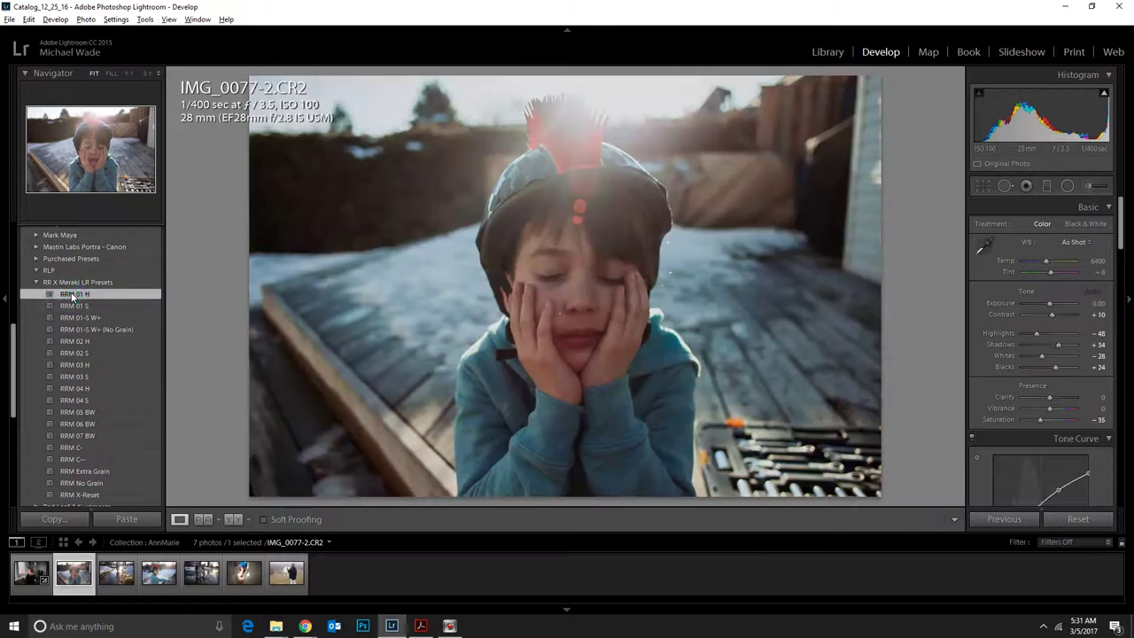
{"action": "left_click", "coordinate": [77, 317]}
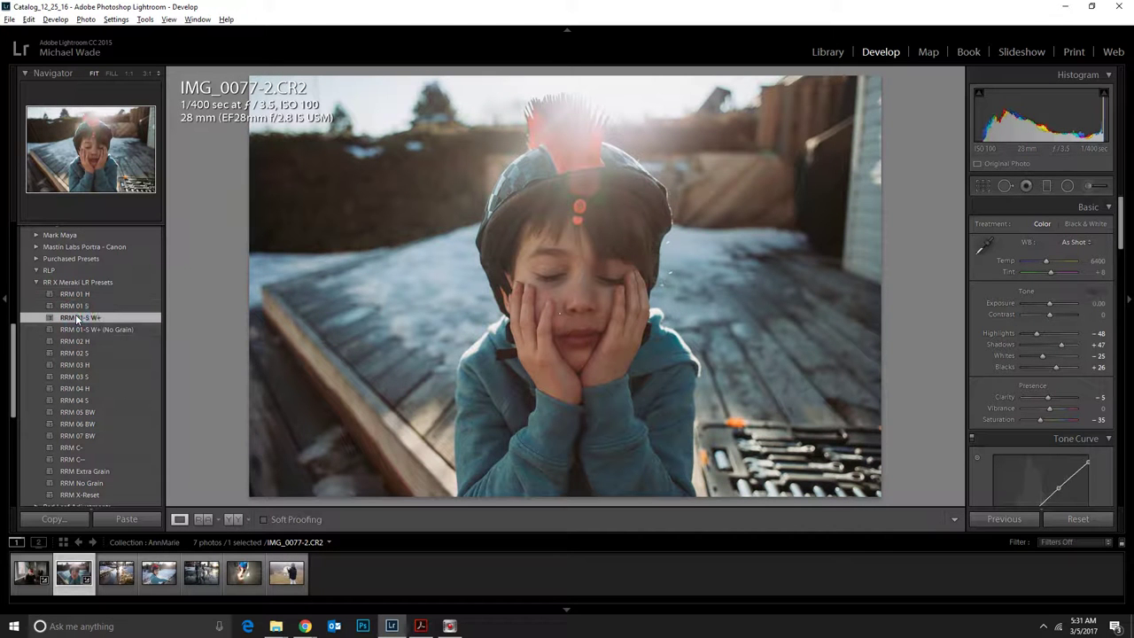
{"action": "left_click", "coordinate": [77, 341]}
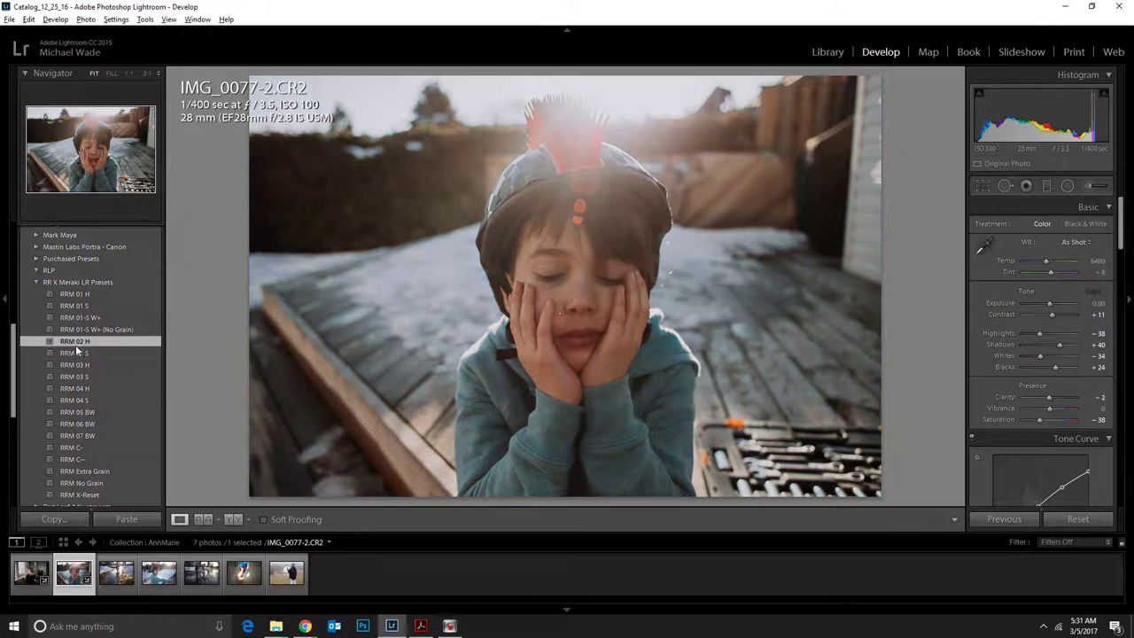
{"action": "left_click", "coordinate": [77, 353]}
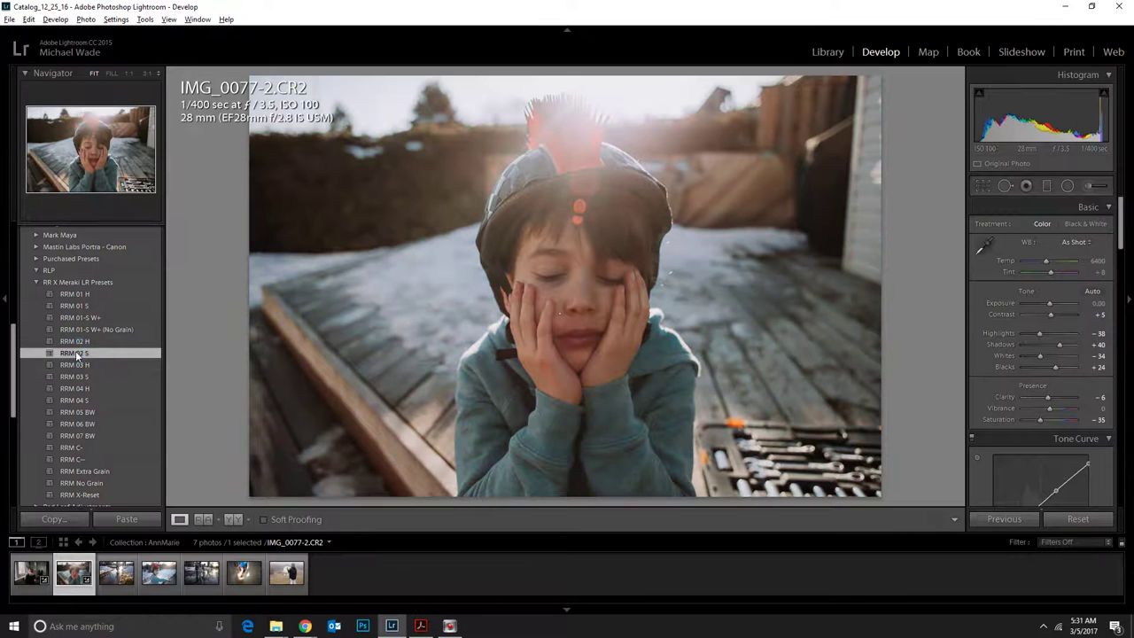
{"action": "left_click", "coordinate": [80, 365]}
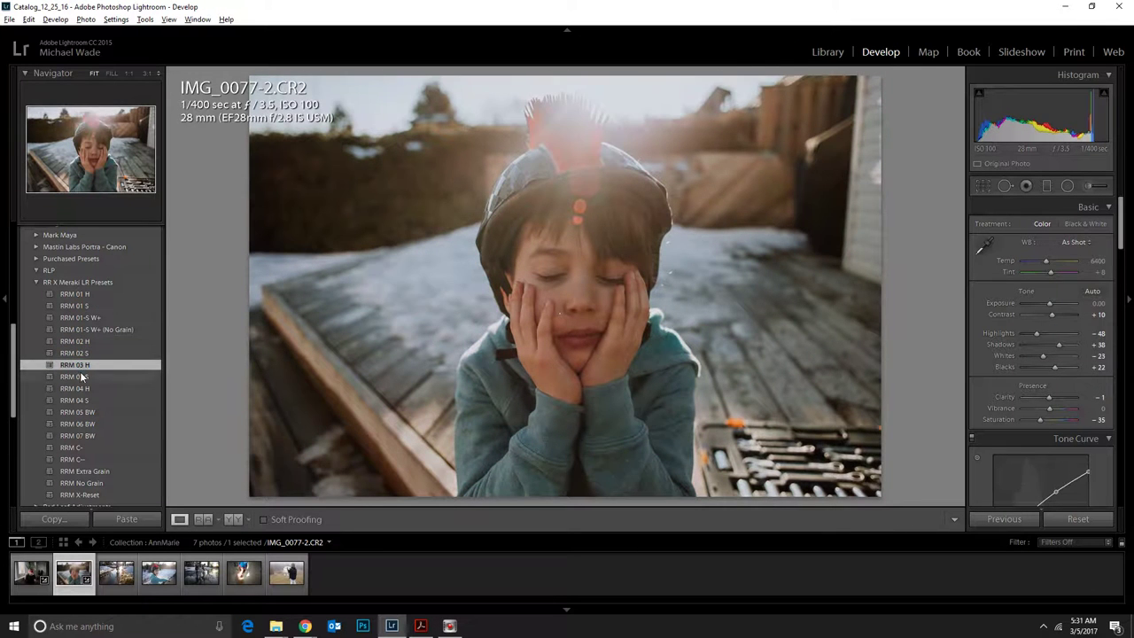
{"action": "left_click", "coordinate": [78, 377]}
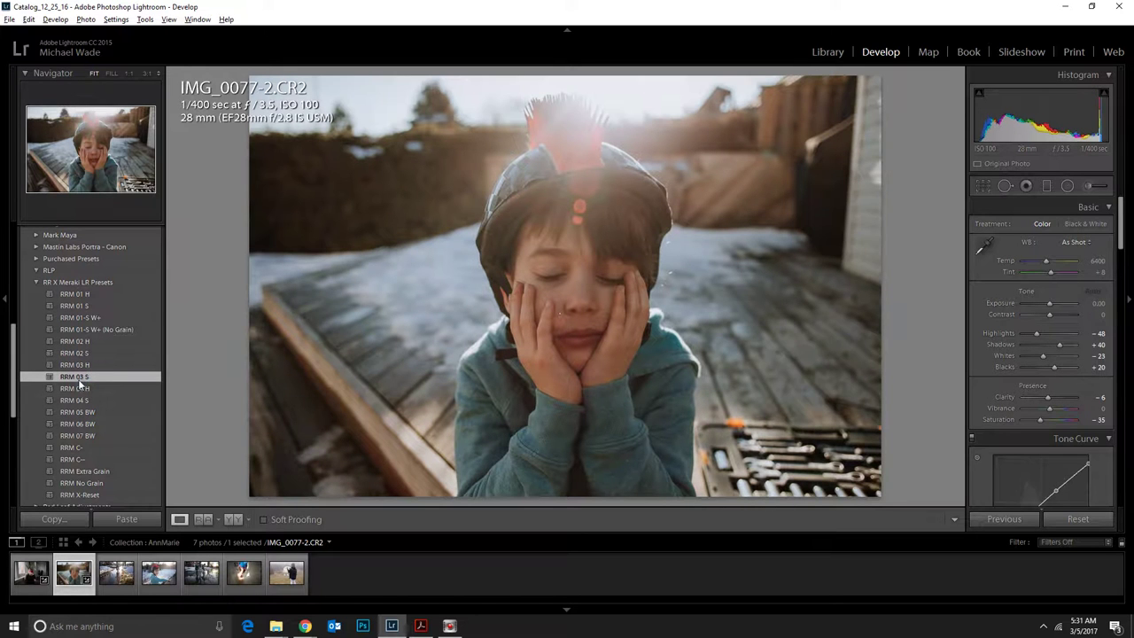
{"action": "left_click", "coordinate": [79, 389]}
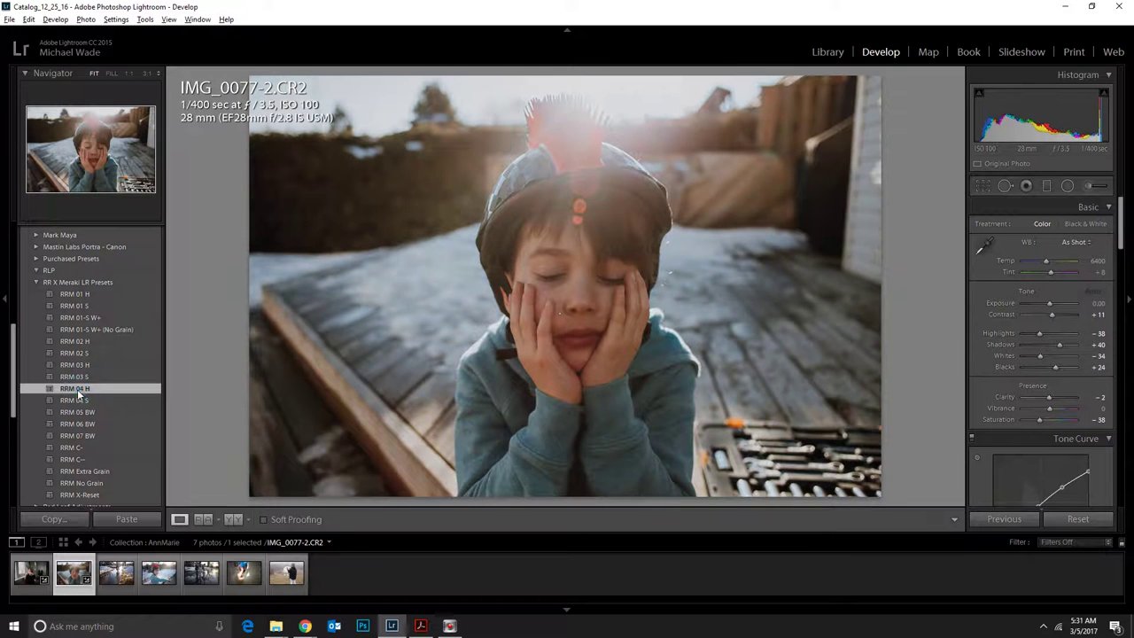
Apply the RRM 04 S preset to the helmet portrait and warm its white balance temperature to about 7050.
{"action": "left_click", "coordinate": [86, 400]}
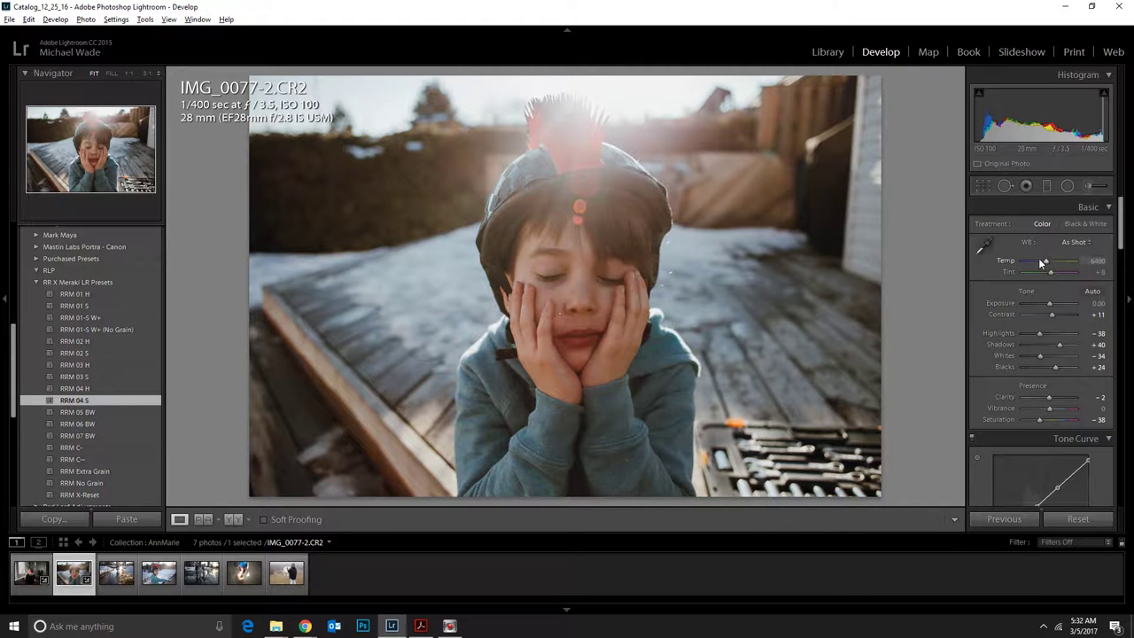
{"action": "left_click_drag", "start_coordinate": [1047, 264], "coordinate": [1050, 264]}
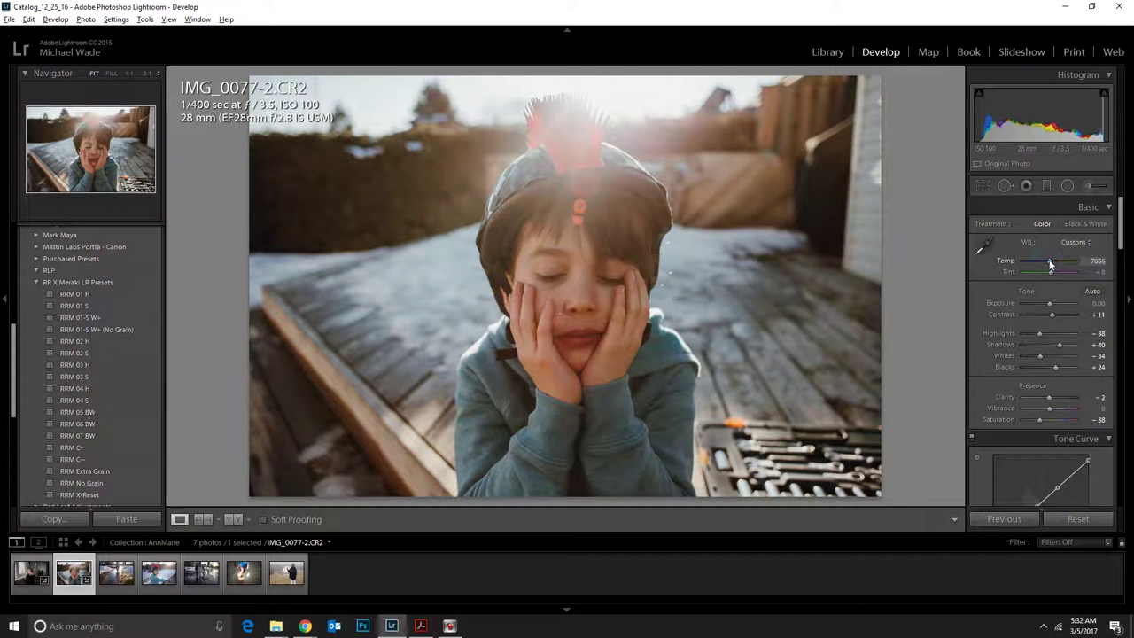
Advance to the third photo, IMG_0100-2.CR2, in the Library and open it for developing.
{"action": "left_click", "coordinate": [827, 52]}
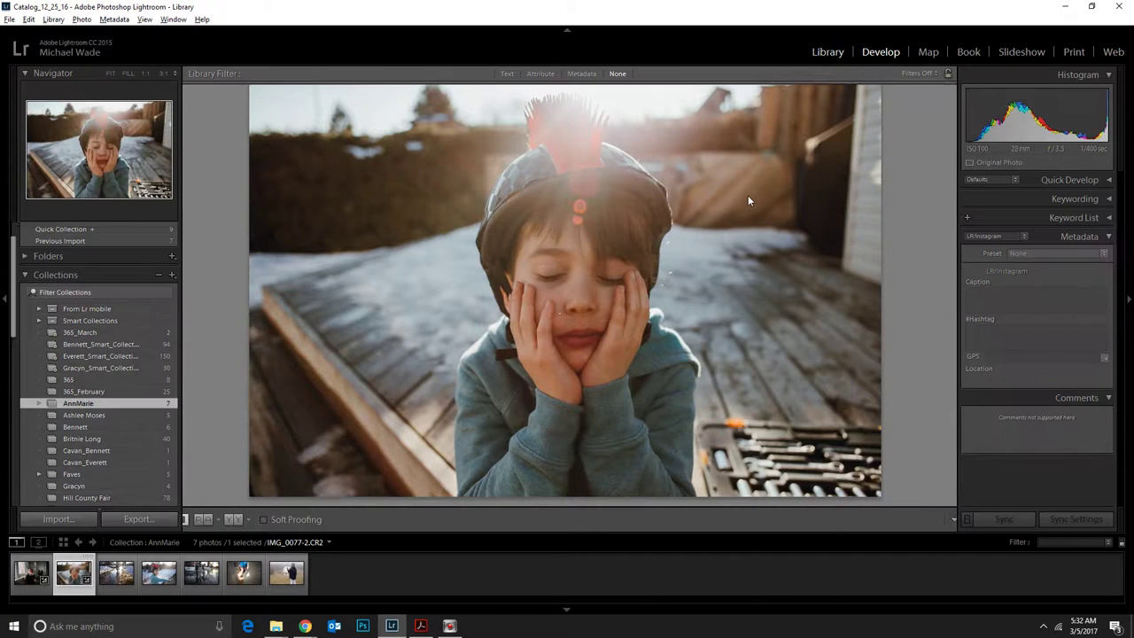
{"action": "left_click", "coordinate": [872, 139]}
{"action": "left_click", "coordinate": [882, 52]}
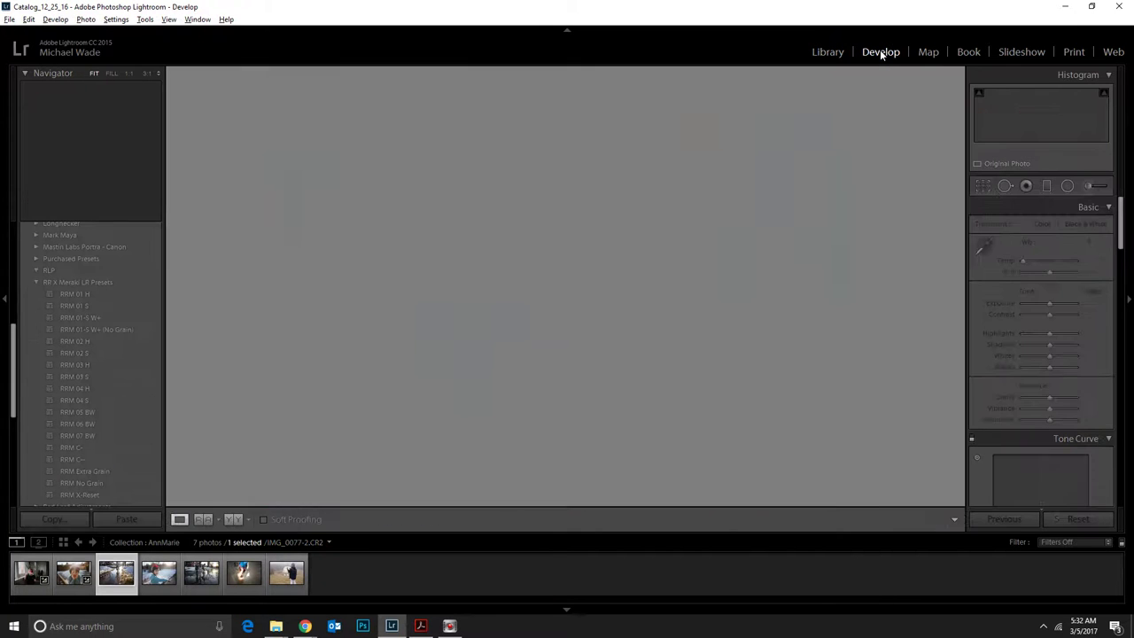
Compare the colour presets from RRM 01 H to RRM 03 S on the bicycle photo and apply RRM 04 H.
{"action": "left_click", "coordinate": [86, 294]}
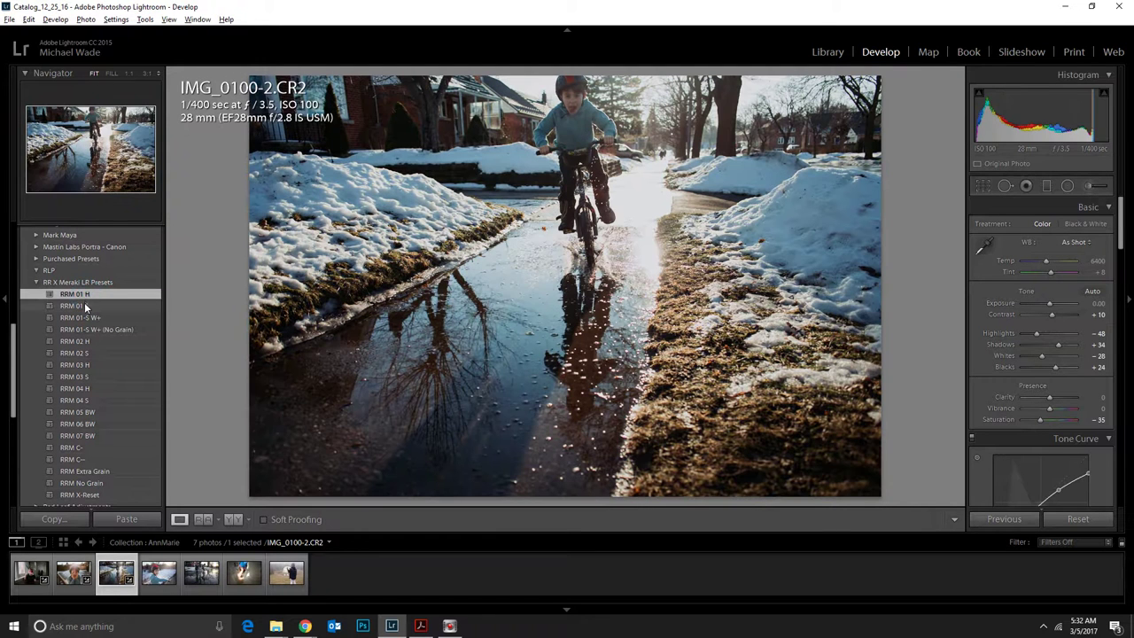
{"action": "left_click", "coordinate": [84, 304]}
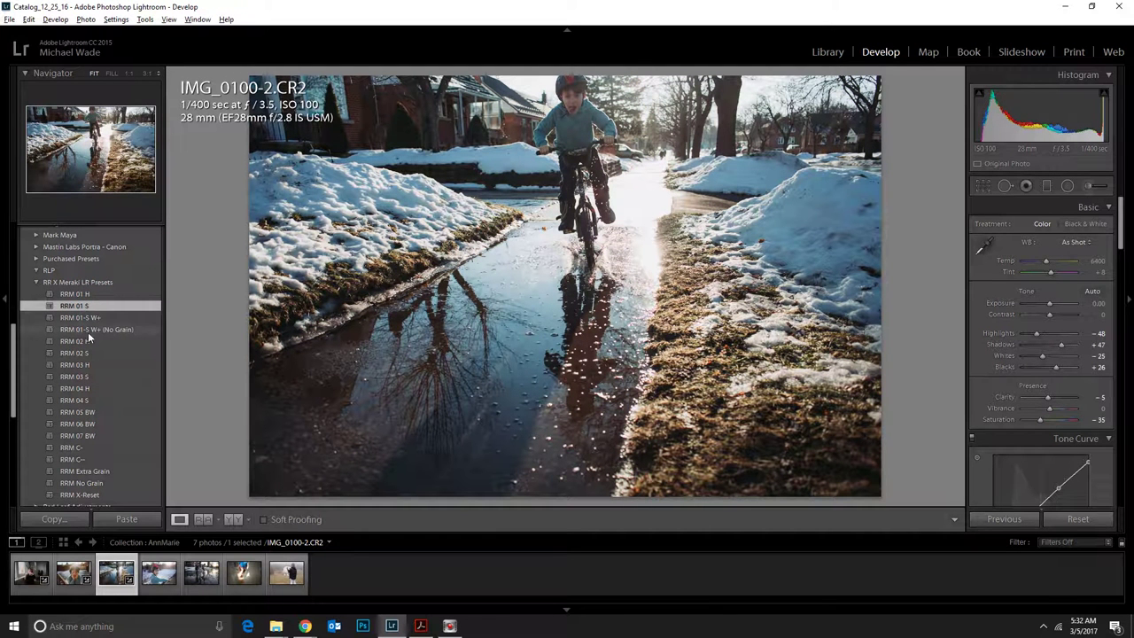
{"action": "left_click", "coordinate": [90, 318]}
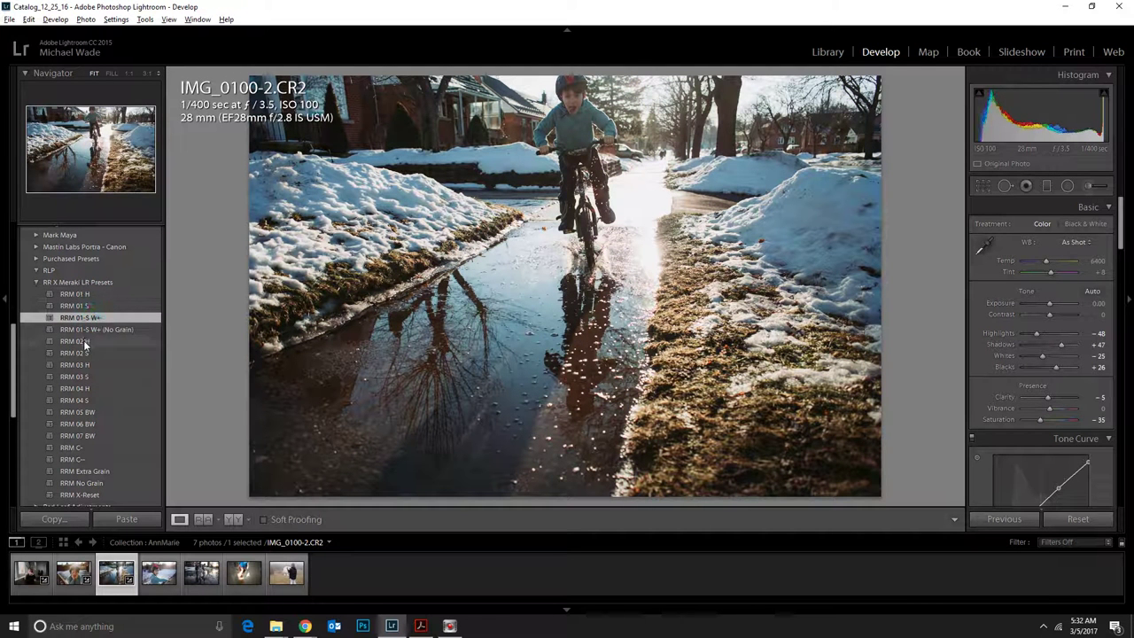
{"action": "left_click", "coordinate": [82, 342]}
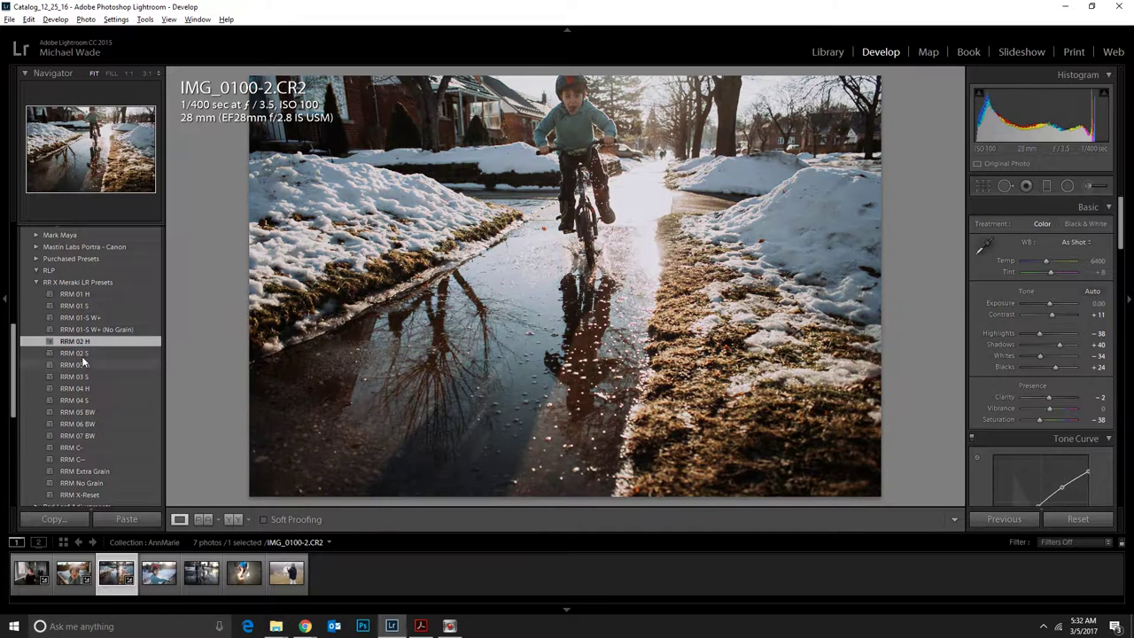
{"action": "left_click", "coordinate": [83, 355]}
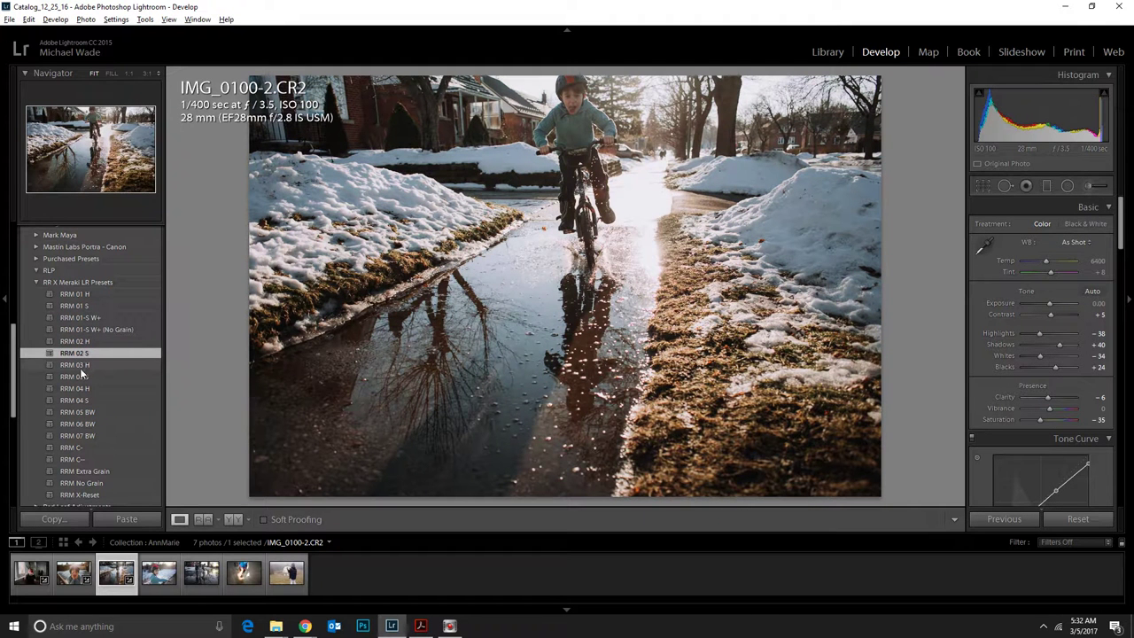
{"action": "left_click", "coordinate": [79, 365]}
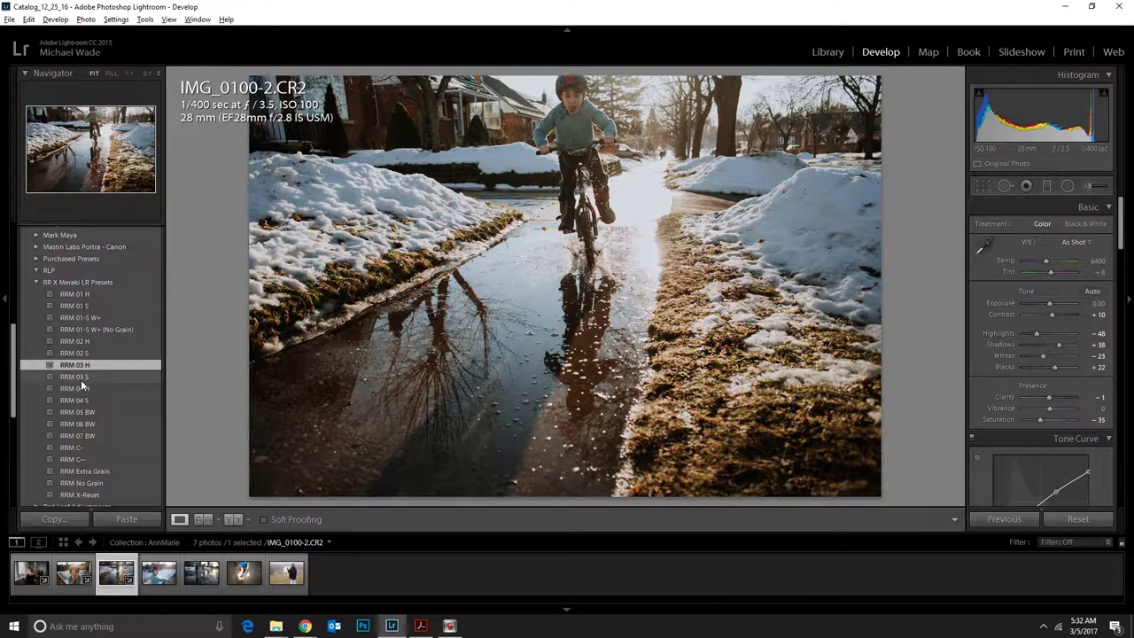
{"action": "left_click", "coordinate": [82, 377]}
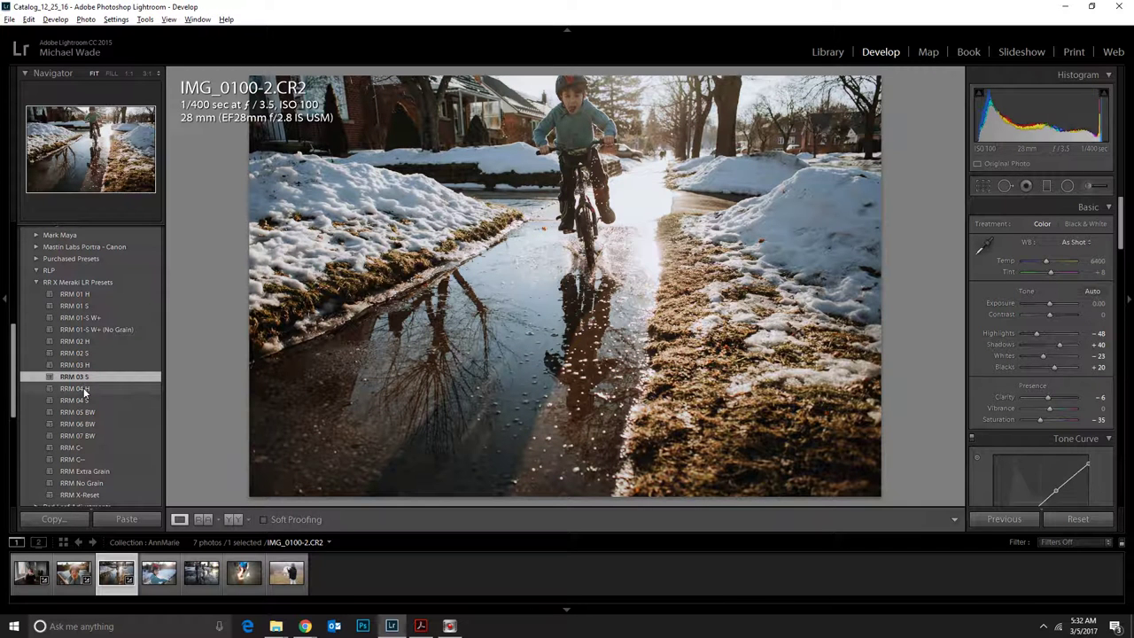
{"action": "left_click", "coordinate": [83, 387]}
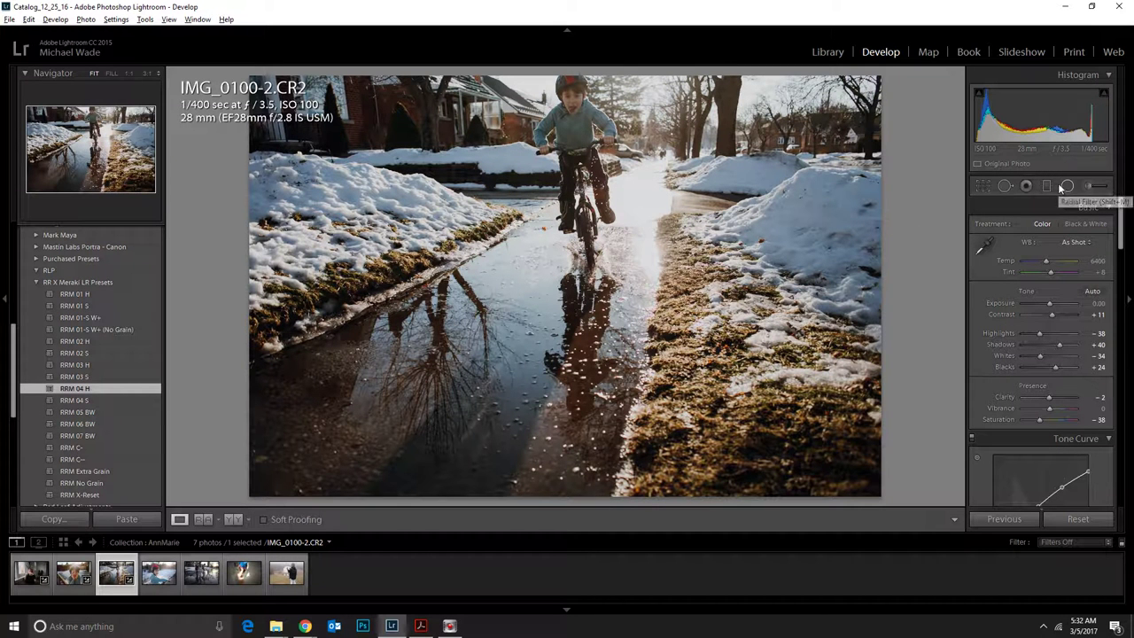
Paint a Dodge brush adjustment over the cycling boy's face and upper body and set its exposure to 0.20.
{"action": "left_click", "coordinate": [1090, 184]}
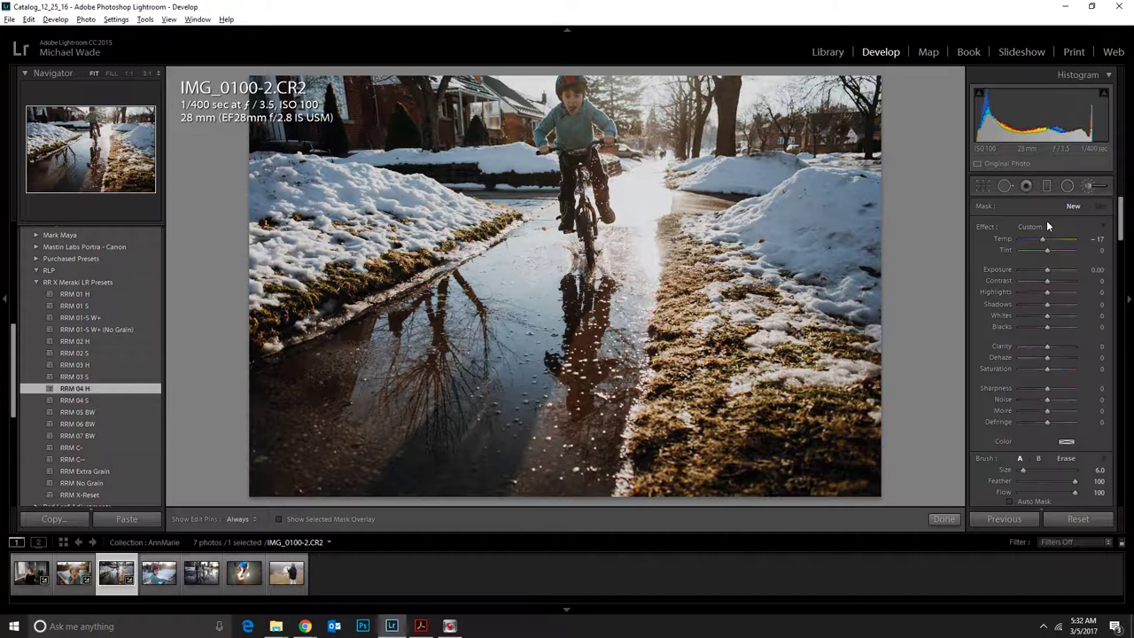
{"action": "left_click", "coordinate": [1048, 223]}
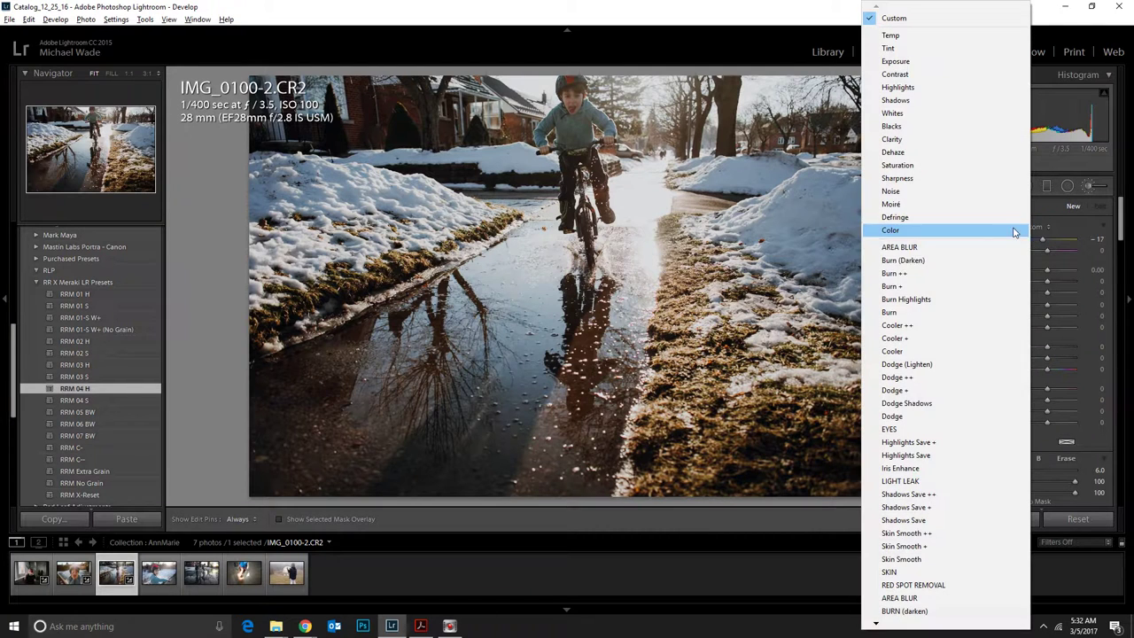
{"action": "left_click", "coordinate": [962, 416]}
{"action": "key", "text": "h"}
{"action": "mouse_move", "coordinate": [579, 108]}
{"action": "left_mouse_down"}
{"action": "mouse_move", "coordinate": [564, 99]}
{"action": "mouse_move", "coordinate": [573, 154]}
{"action": "left_mouse_up"}
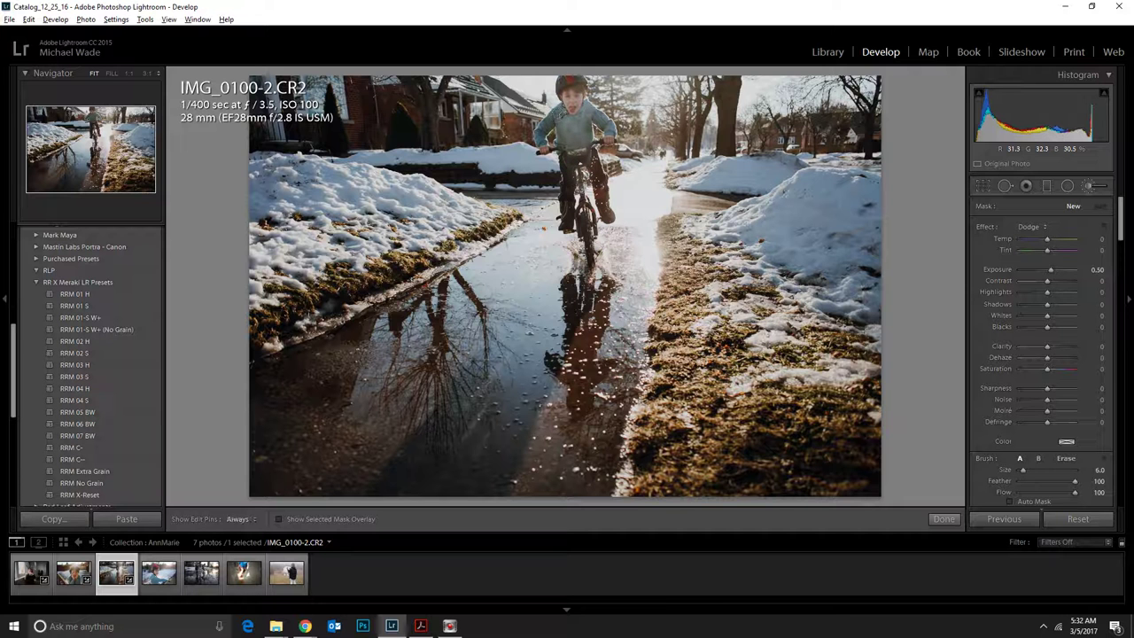
{"action": "left_click", "coordinate": [1097, 271]}
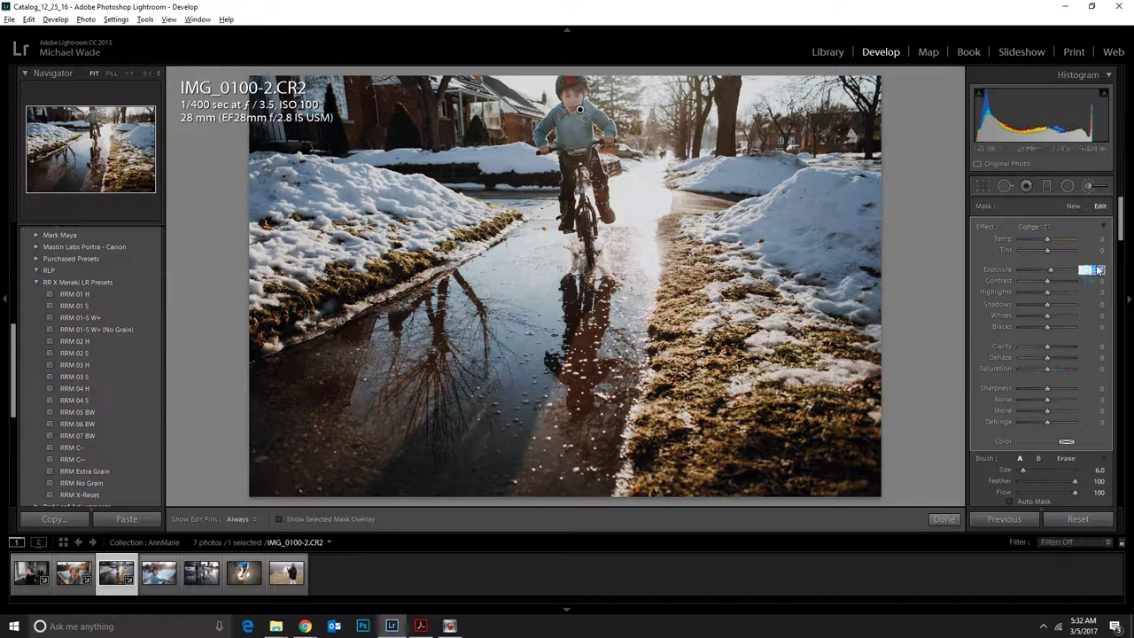
{"action": "key", "text": "Down"}
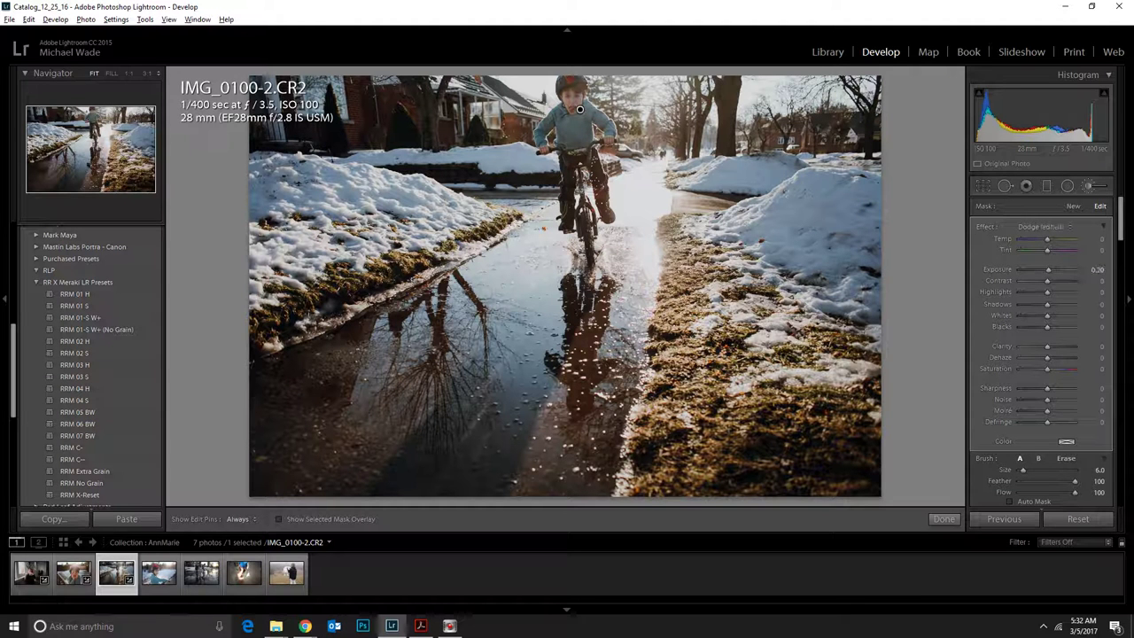
{"action": "left_click", "coordinate": [942, 519]}
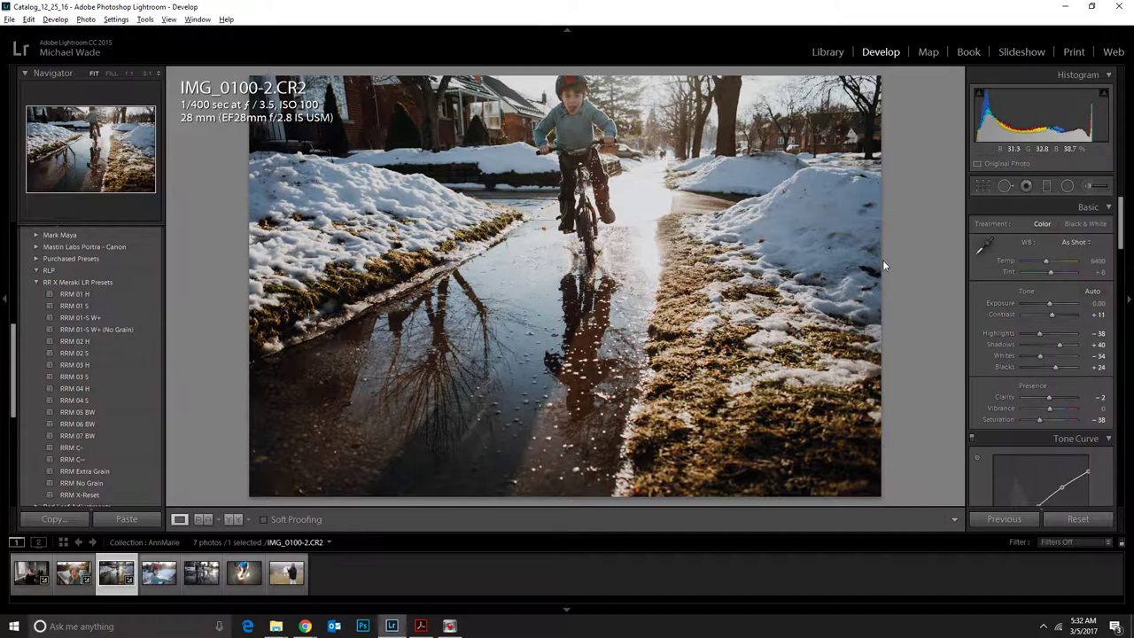
Select the fourth photo, IMG_0023.CR2, in the Library and open it for developing.
{"action": "left_click", "coordinate": [826, 52]}
{"action": "left_click", "coordinate": [310, 460]}
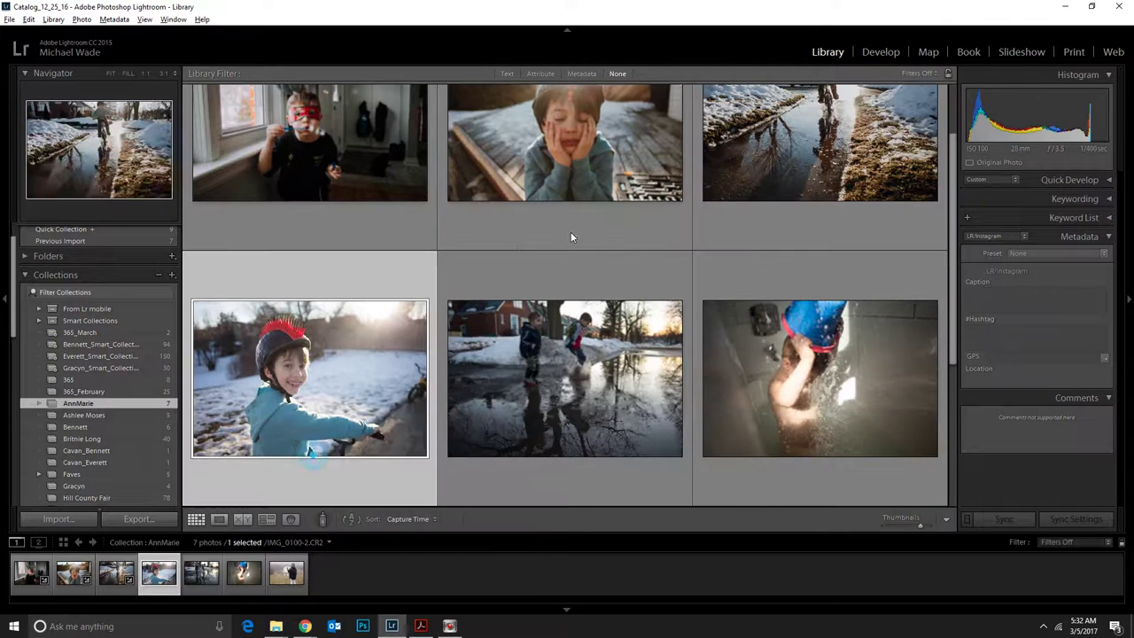
{"action": "left_click", "coordinate": [879, 51]}
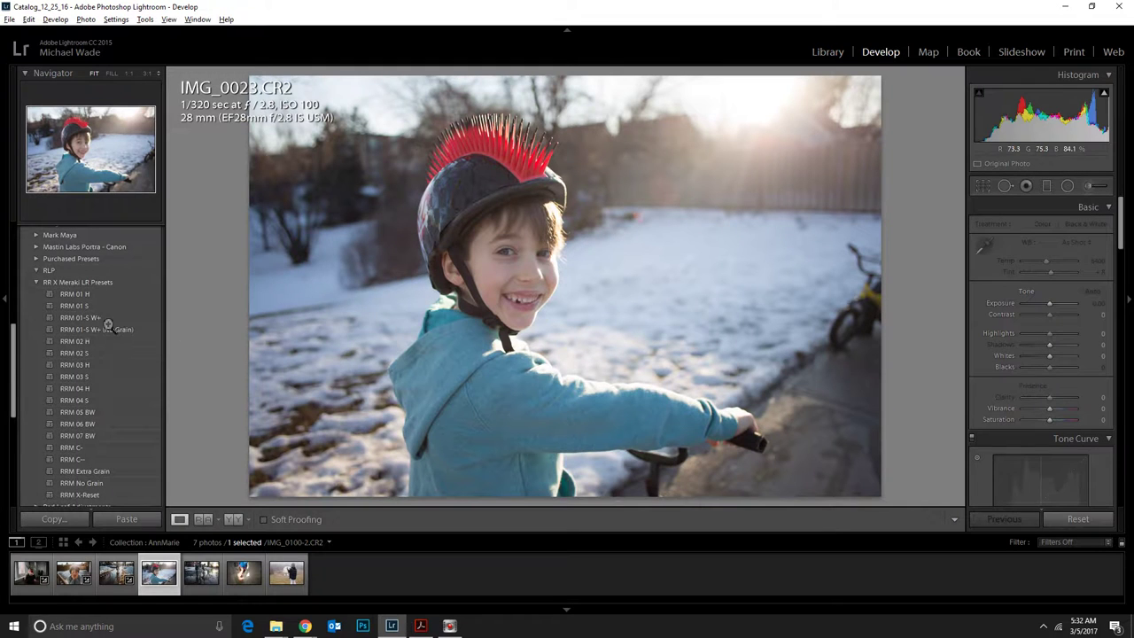
Try the colour presets from RRM 01 H to RRM 04 S in turn on the red-mohawk helmet photo.
{"action": "left_click", "coordinate": [86, 295]}
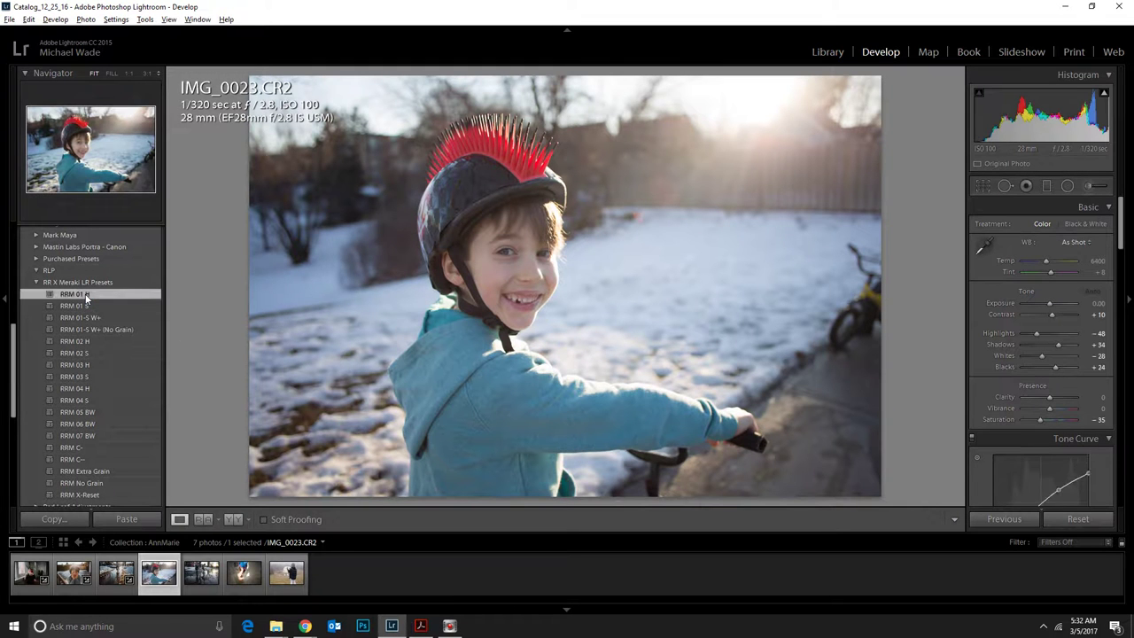
{"action": "left_click", "coordinate": [82, 306]}
{"action": "left_click", "coordinate": [84, 318]}
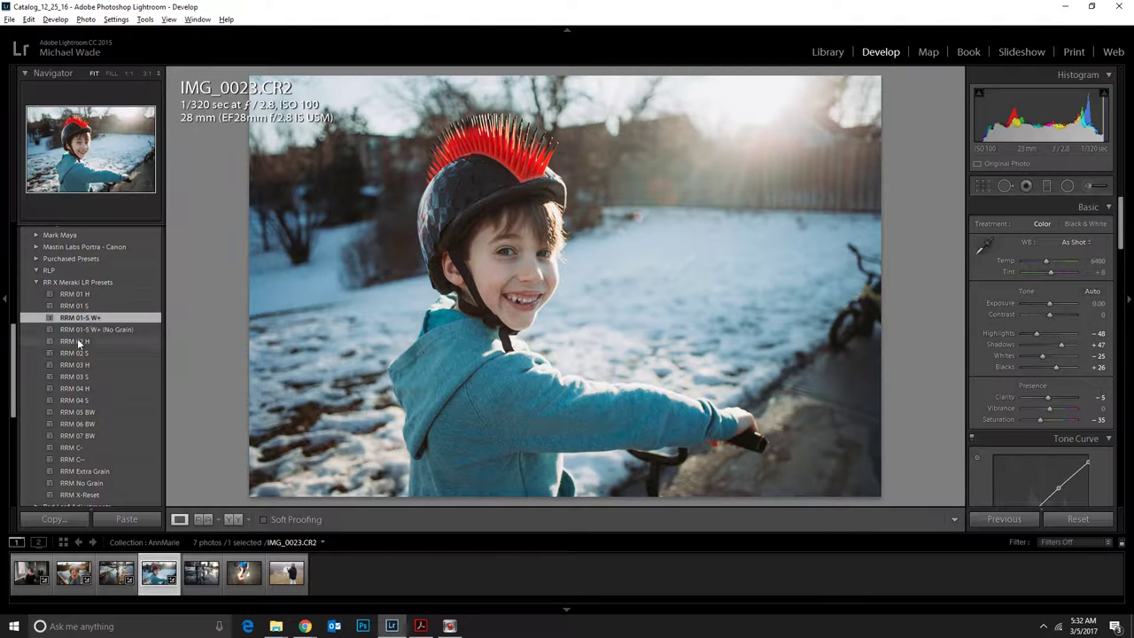
{"action": "left_click", "coordinate": [79, 342]}
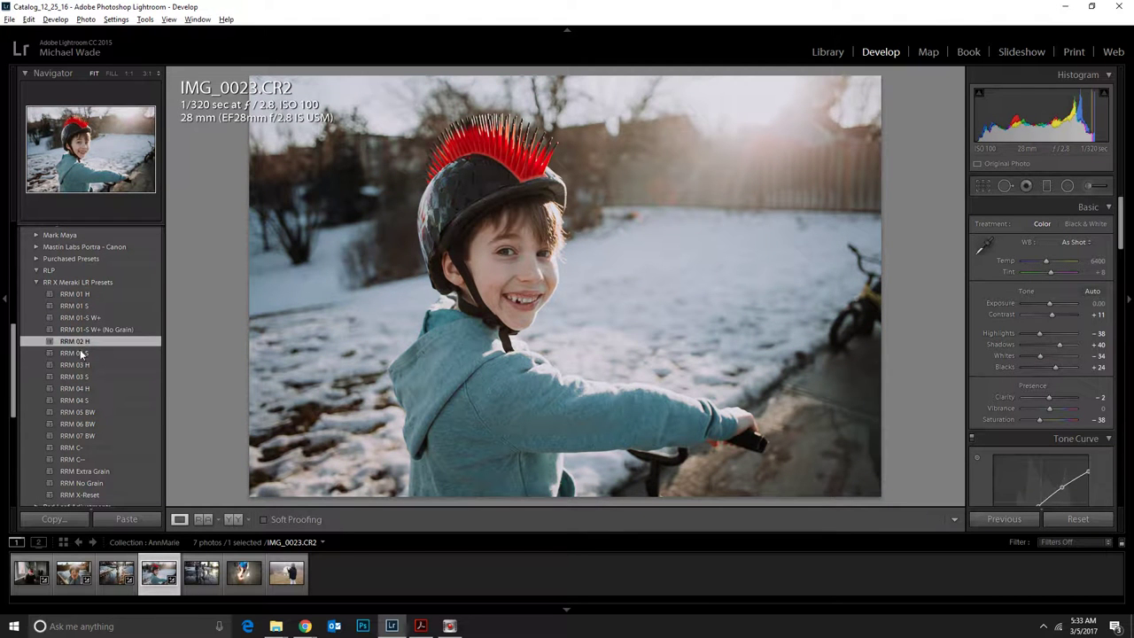
{"action": "left_click", "coordinate": [81, 353]}
{"action": "left_click", "coordinate": [81, 365]}
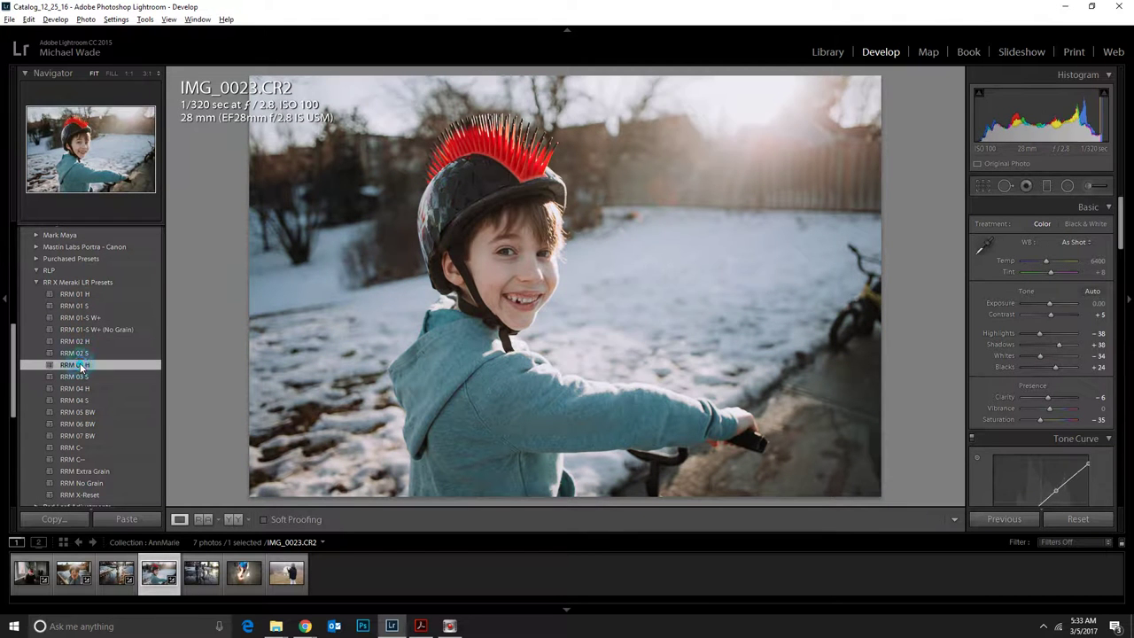
{"action": "left_click", "coordinate": [80, 376]}
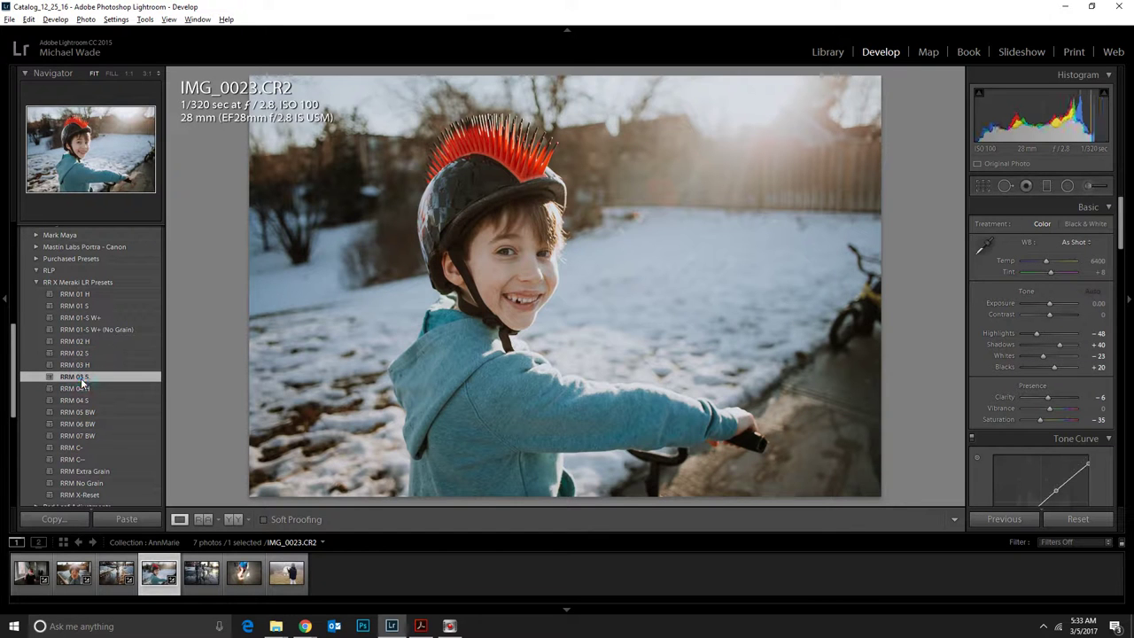
{"action": "left_click", "coordinate": [81, 388]}
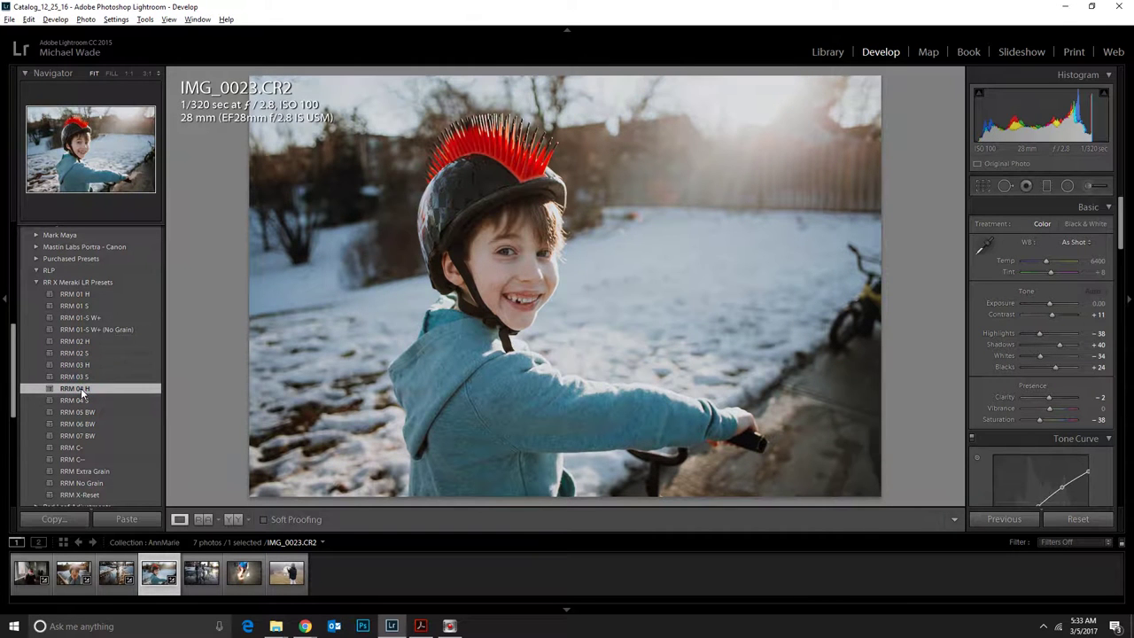
{"action": "left_click", "coordinate": [82, 401]}
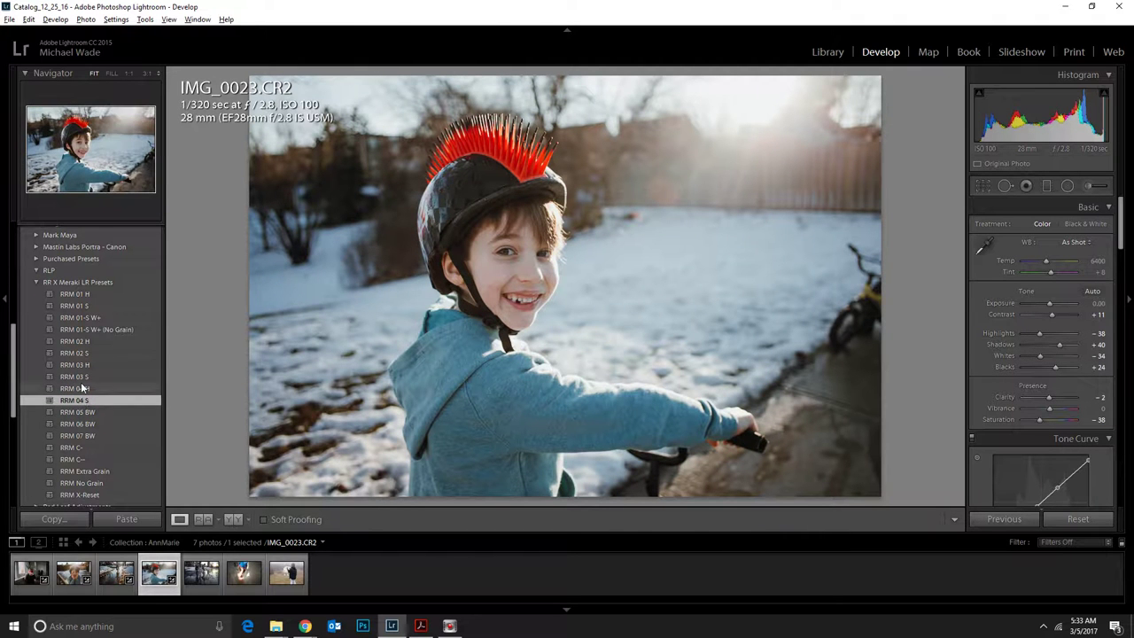
Apply the RRM 04 H preset to the mohawk helmet photo and warm its white balance temperature to about 7281.
{"action": "left_click", "coordinate": [81, 388]}
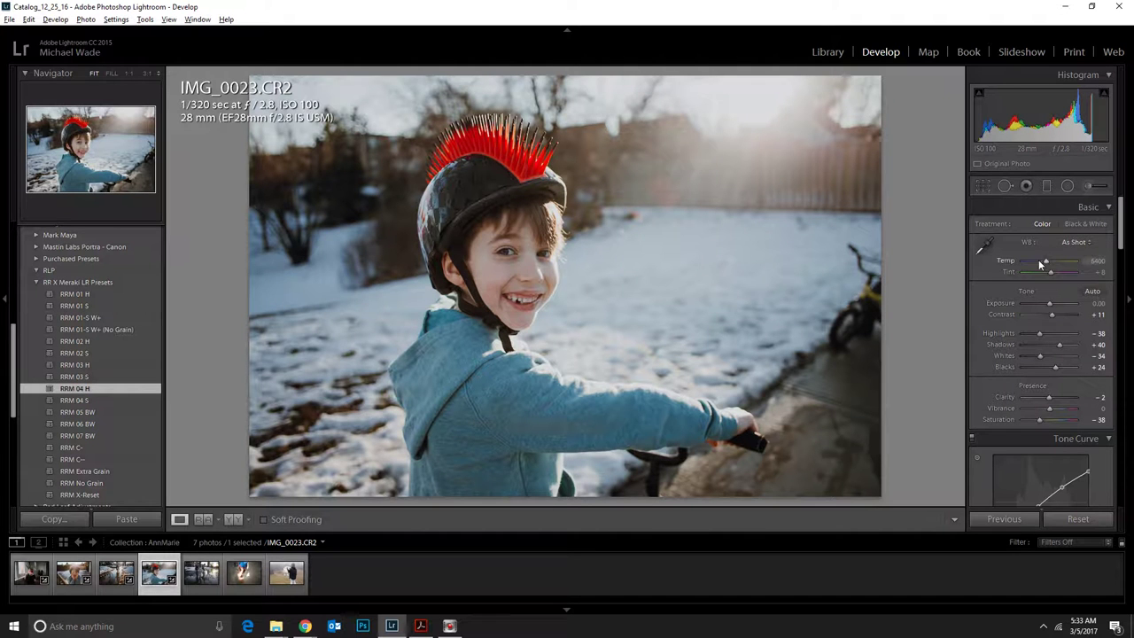
{"action": "left_click_drag", "start_coordinate": [1046, 261], "coordinate": [1052, 261]}
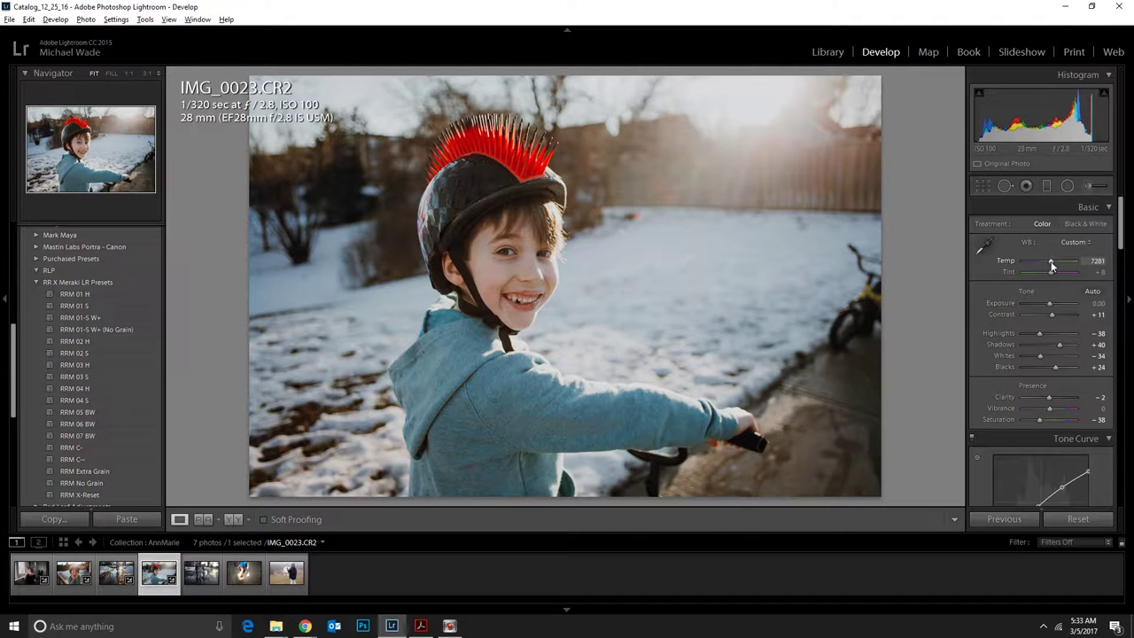
Select the fifth photo, IMG_0114.CR2, in the Library and open it for developing.
{"action": "left_click", "coordinate": [828, 51]}
{"action": "left_click", "coordinate": [523, 387]}
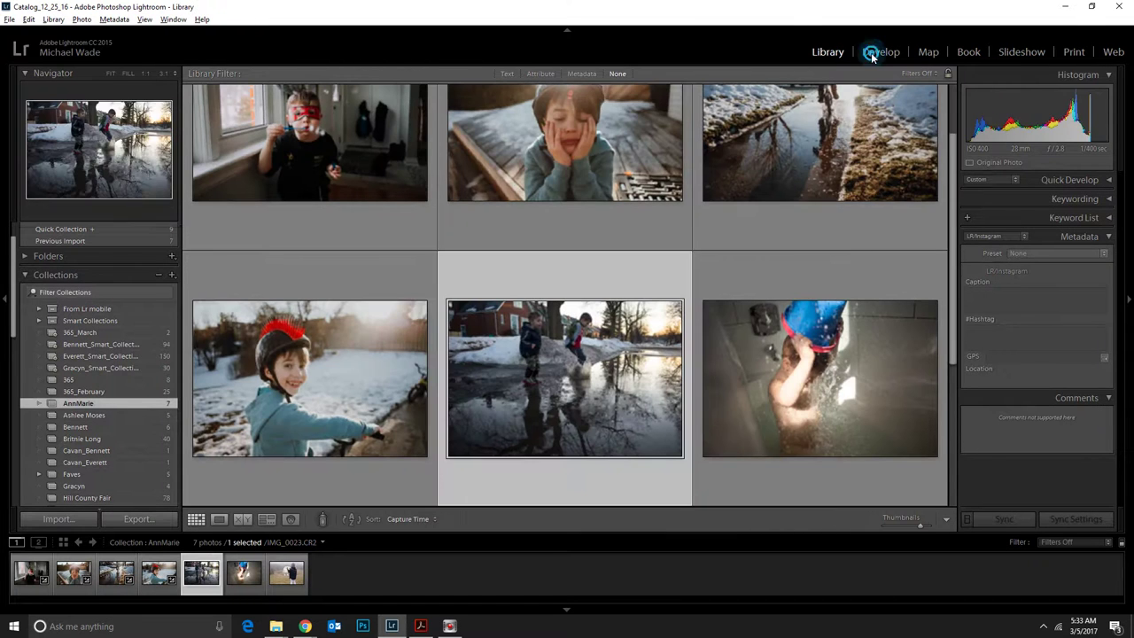
{"action": "left_click", "coordinate": [877, 52]}
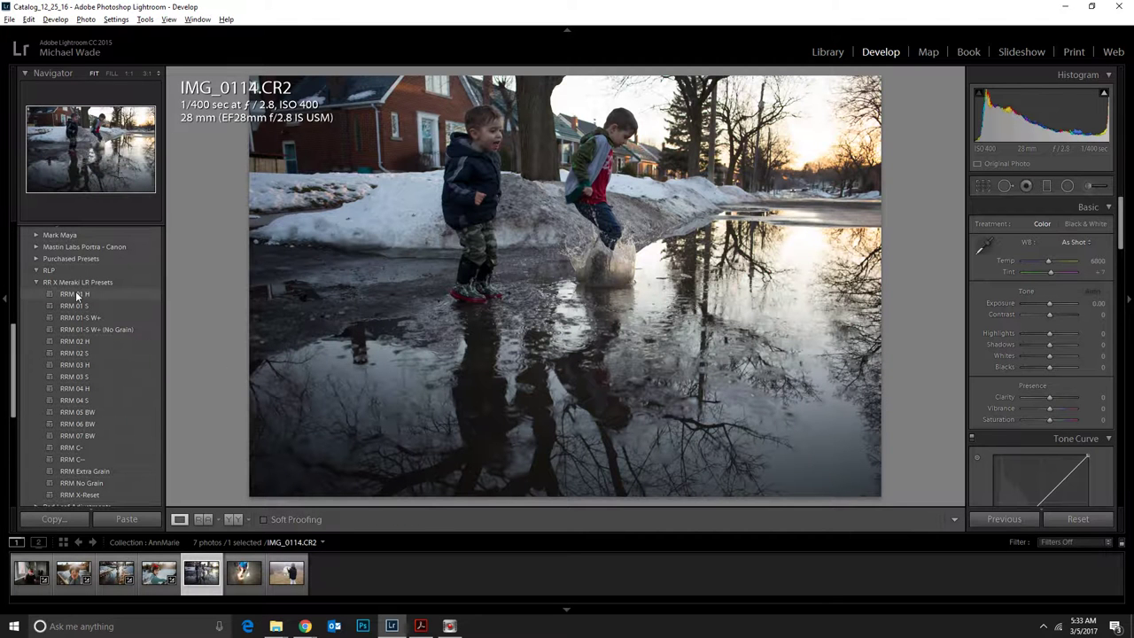
Try the colour presets from RRM 01 H to RRM 04 H in turn on the puddle-jumping photo.
{"action": "left_click", "coordinate": [78, 305]}
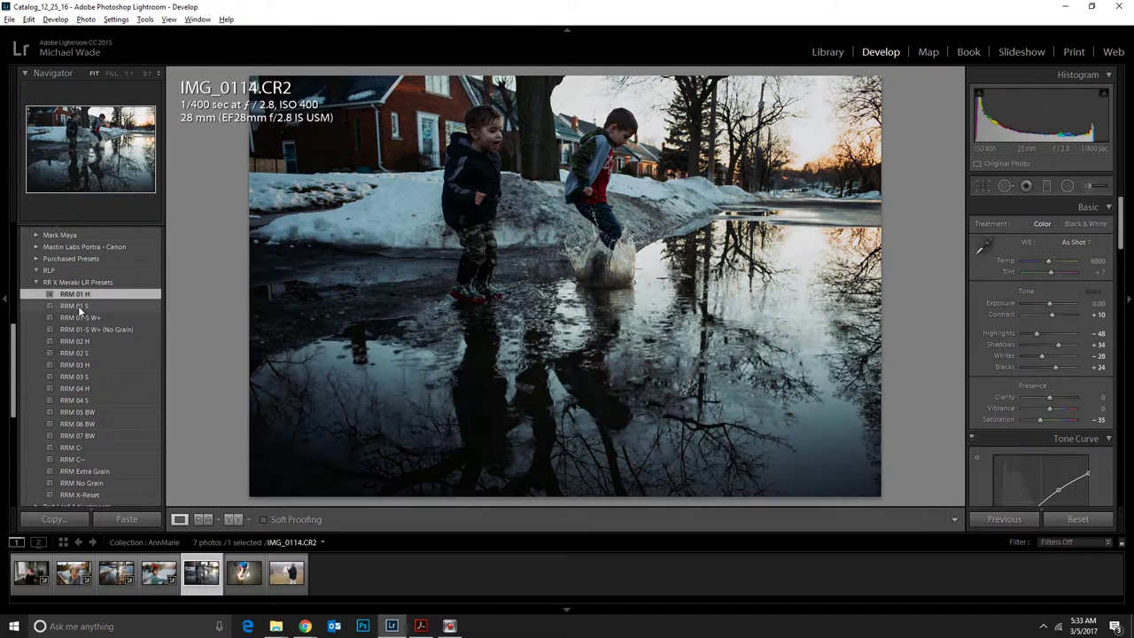
{"action": "left_click", "coordinate": [78, 306]}
{"action": "left_click", "coordinate": [94, 317]}
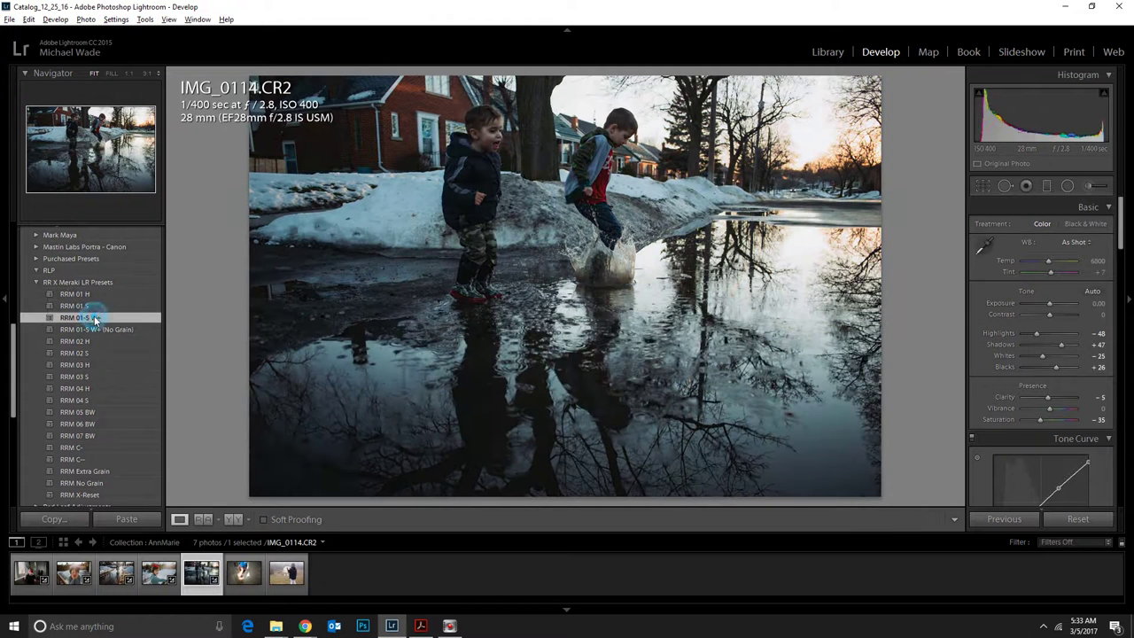
{"action": "left_click", "coordinate": [79, 341]}
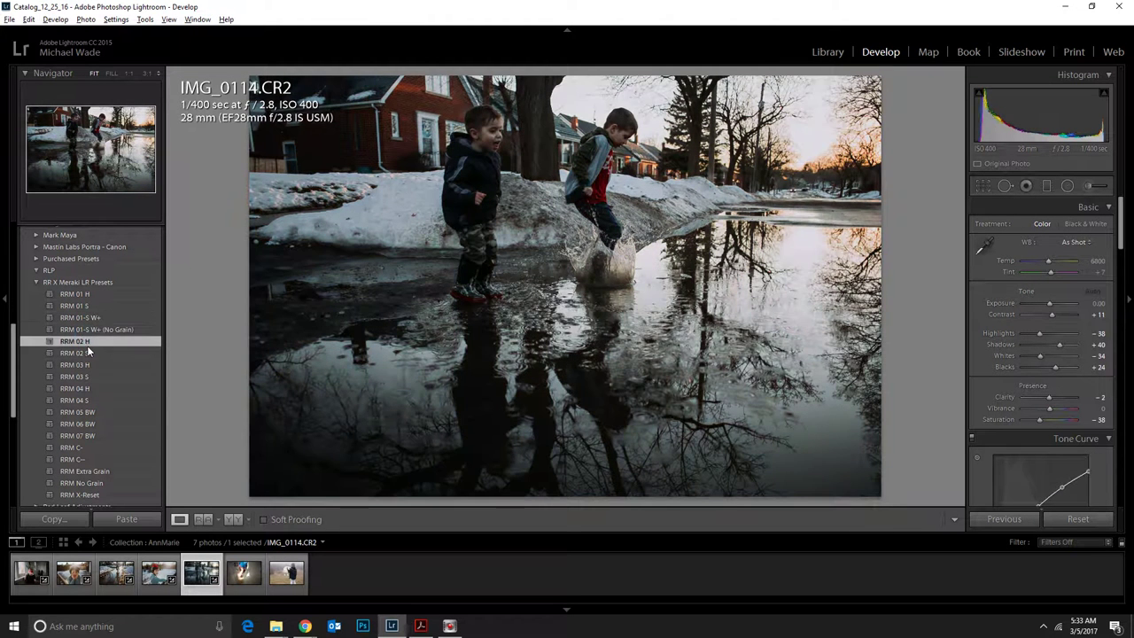
{"action": "left_click", "coordinate": [87, 353]}
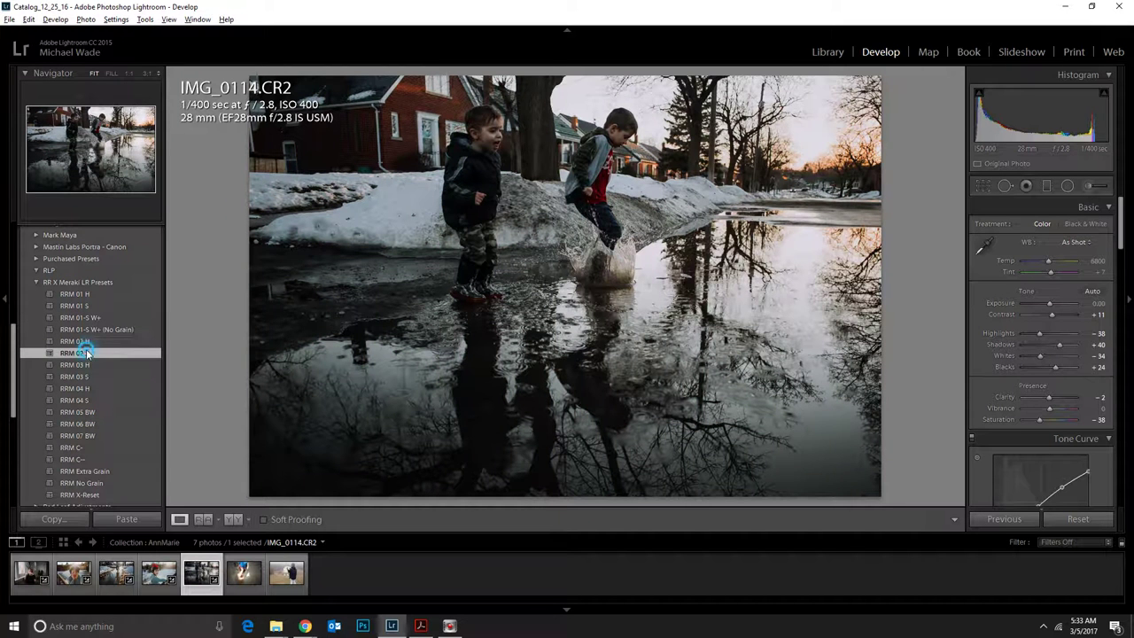
{"action": "left_click", "coordinate": [85, 363]}
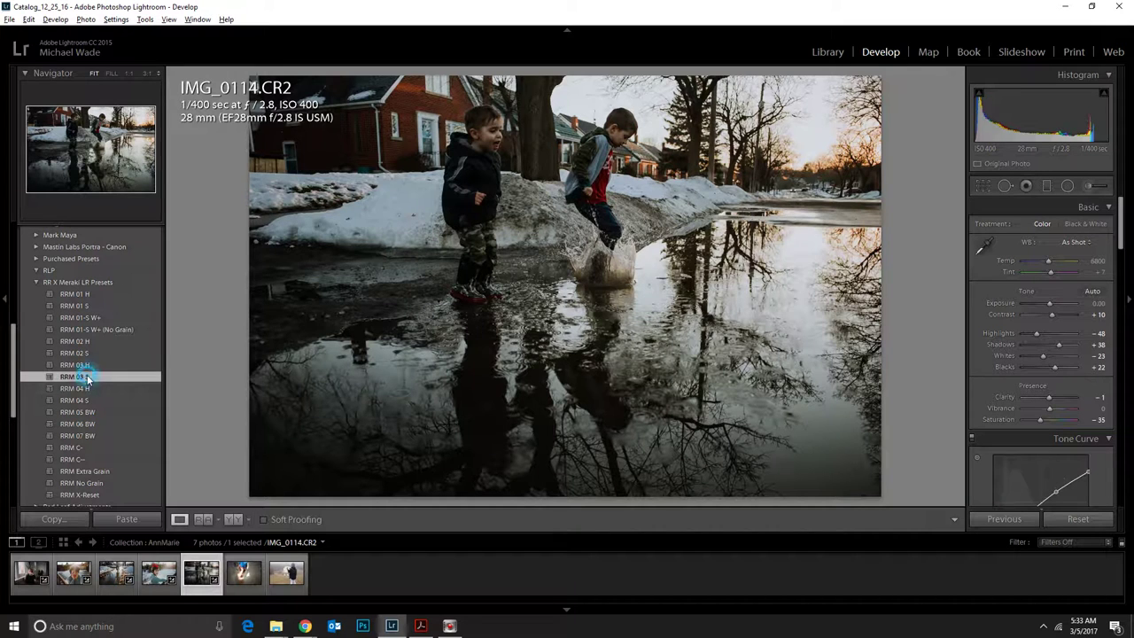
{"action": "left_click", "coordinate": [87, 388]}
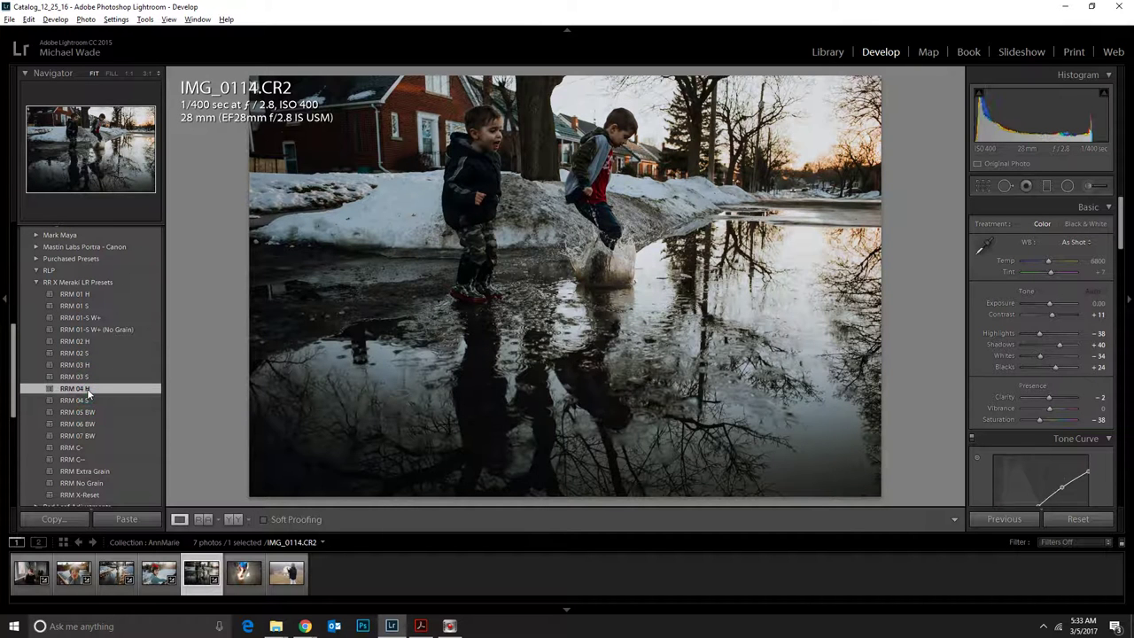
Apply the RRM 04 S preset to the puddle photo and add the RRM C- adjustment preset to it.
{"action": "left_click", "coordinate": [90, 399]}
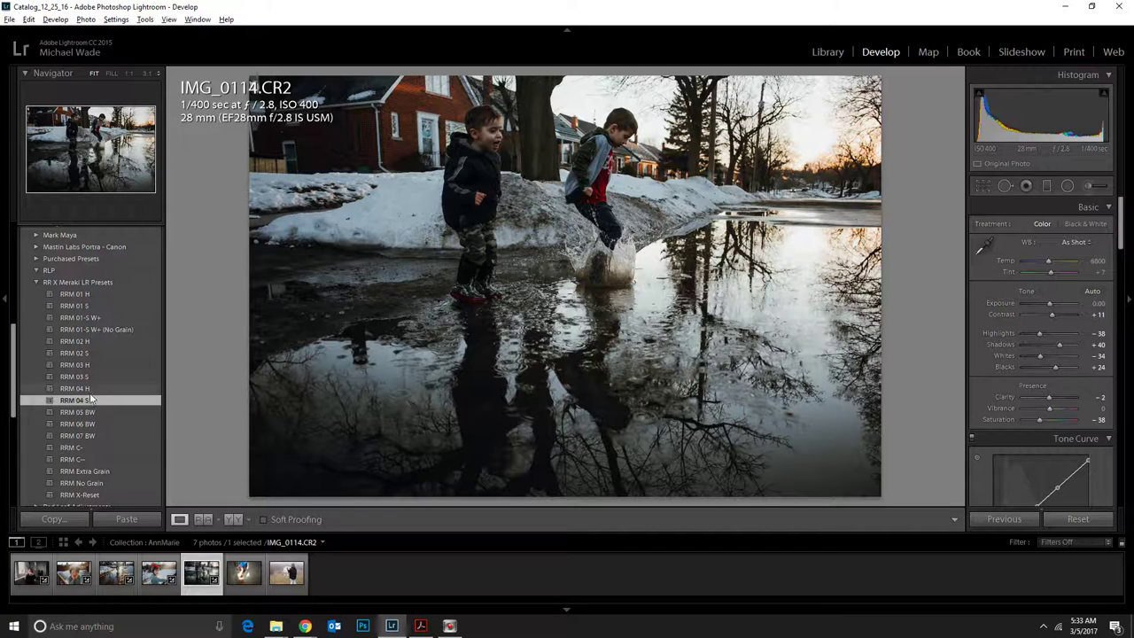
{"action": "left_click", "coordinate": [97, 448]}
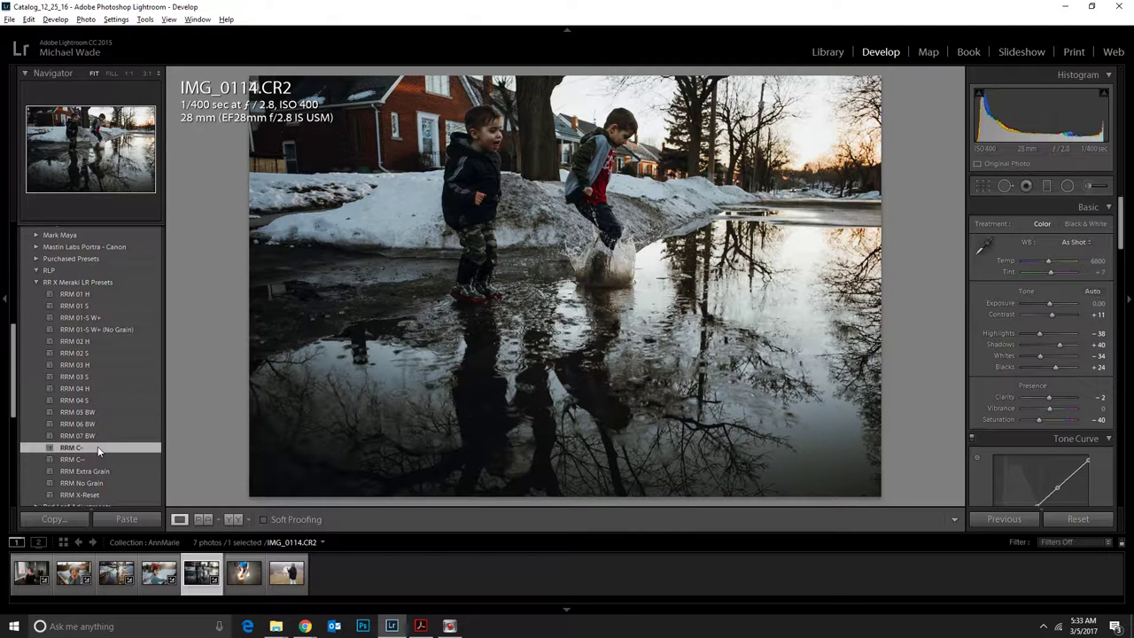
Draw a Dodge graduated filter diagonally from the puddle photo's upper right corner toward its left side and raise its exposure to 1.04.
{"action": "left_click", "coordinate": [1046, 186]}
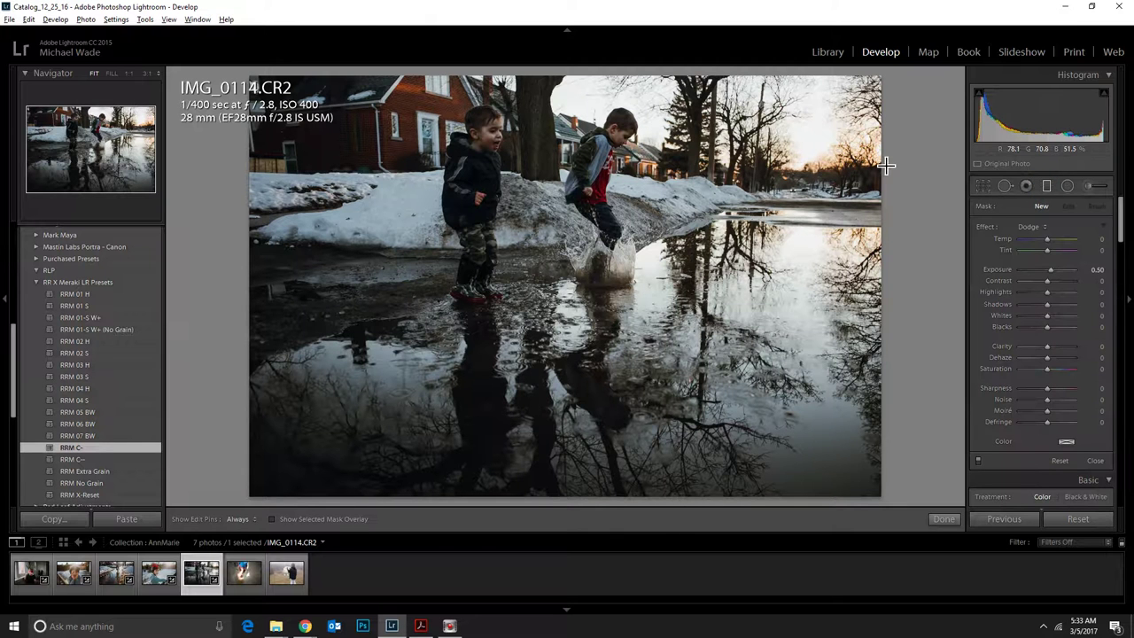
{"action": "left_click", "coordinate": [1041, 228]}
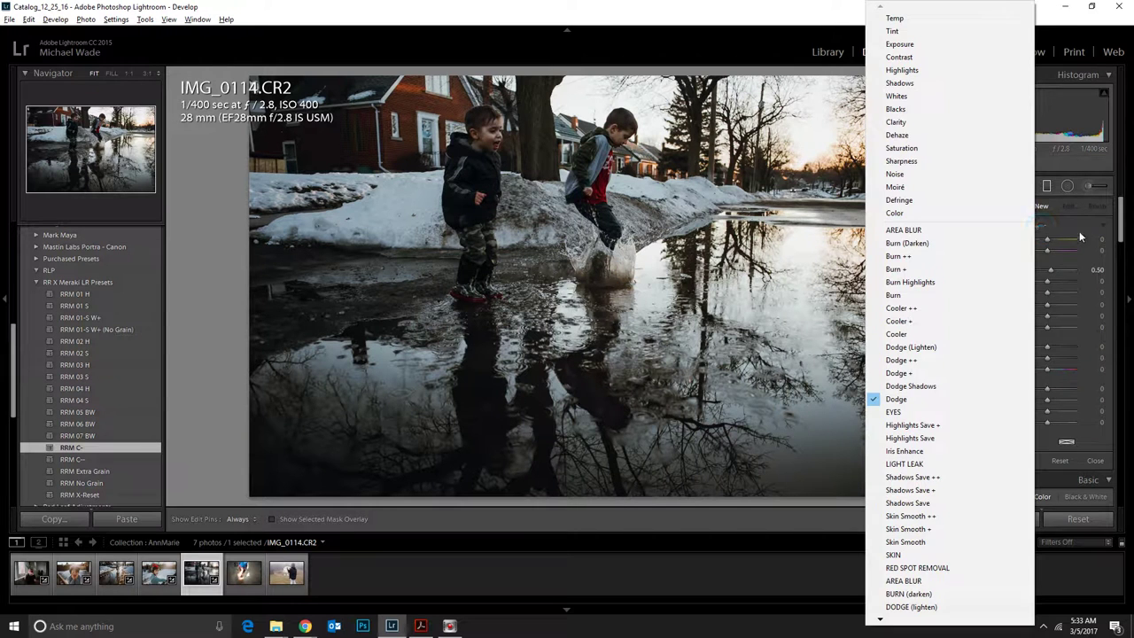
{"action": "left_click", "coordinate": [1076, 232]}
{"action": "left_click", "coordinate": [840, 199]}
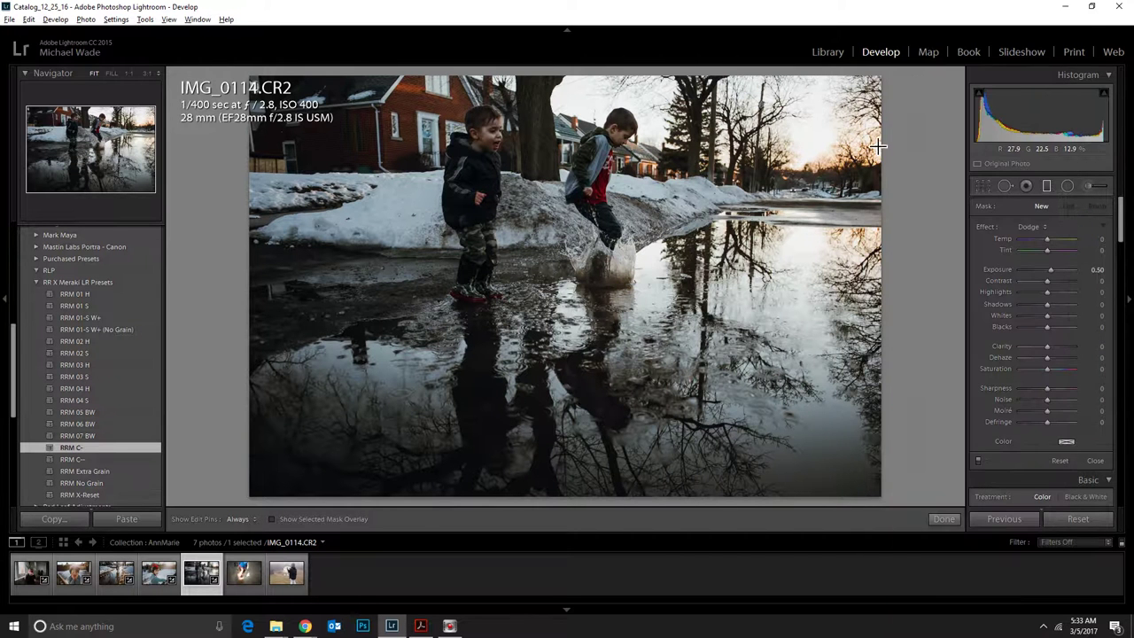
{"action": "left_click_drag", "start_coordinate": [883, 88], "coordinate": [336, 295]}
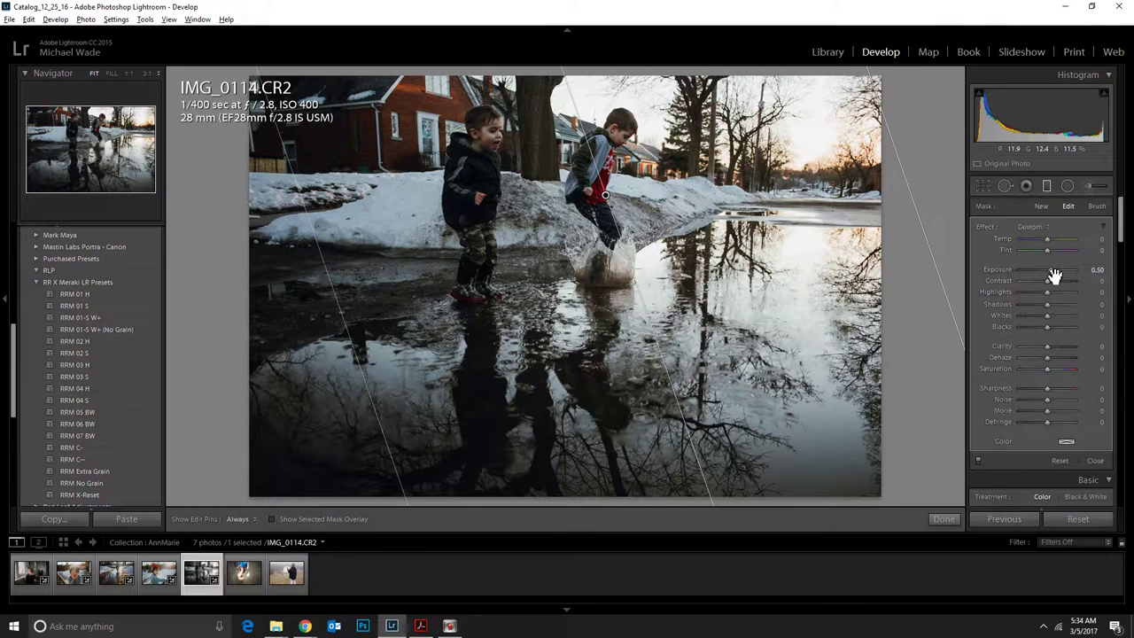
{"action": "left_click_drag", "start_coordinate": [1052, 271], "coordinate": [1056, 271]}
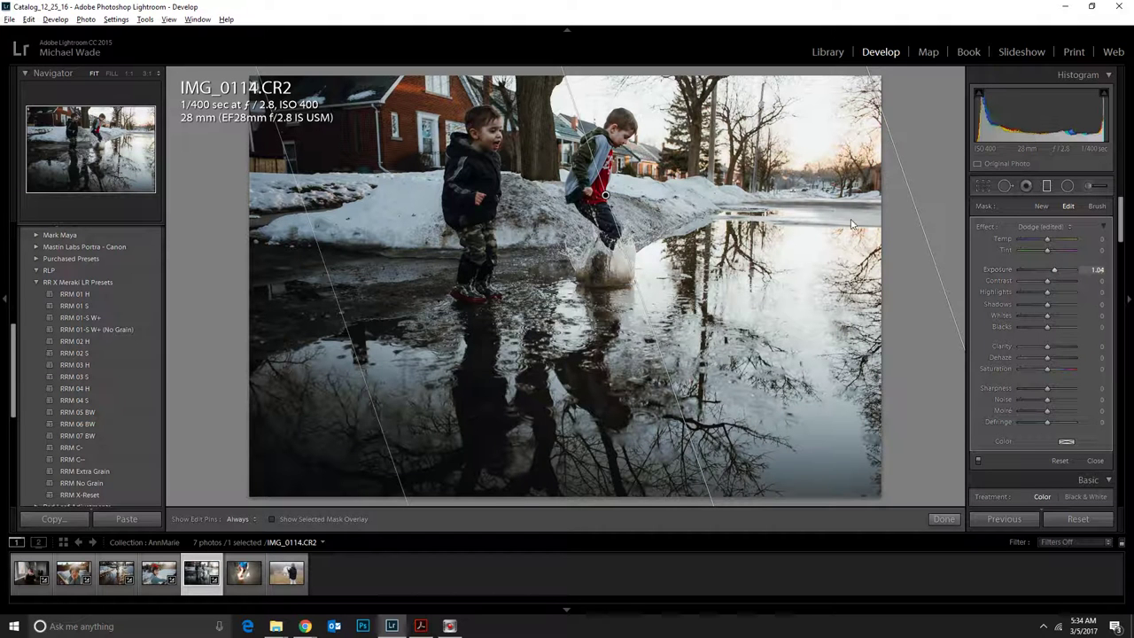
Shift the graduated filter's centre left to the boy in the dark jacket and set exposure to 0.70 and shadows to 2.
{"action": "left_click_drag", "start_coordinate": [608, 199], "coordinate": [503, 190]}
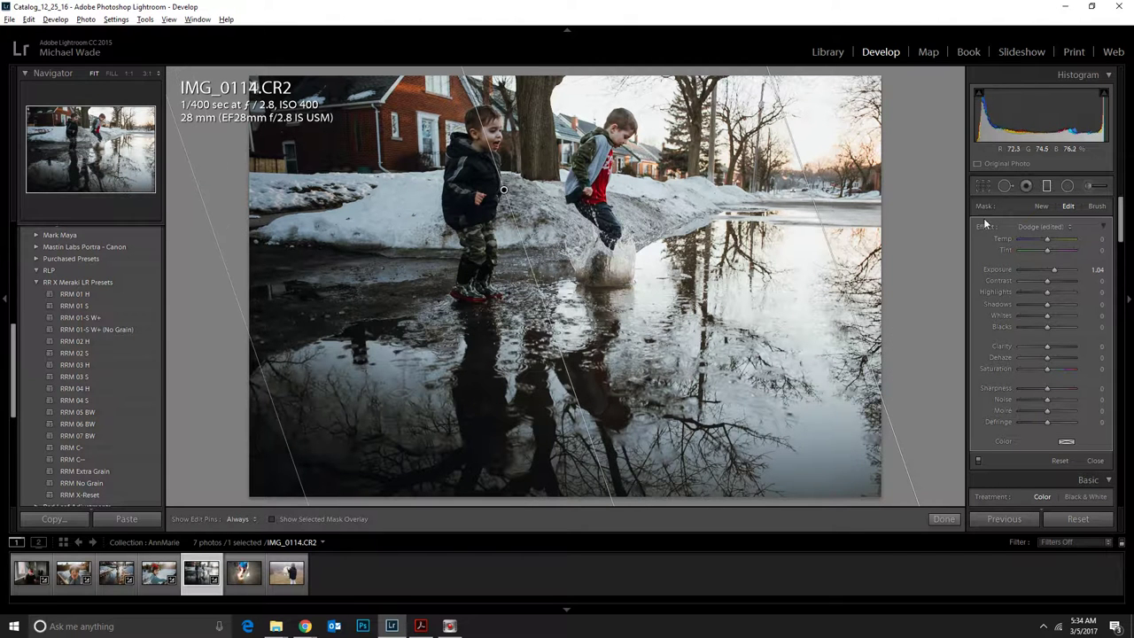
{"action": "left_click", "coordinate": [1051, 266]}
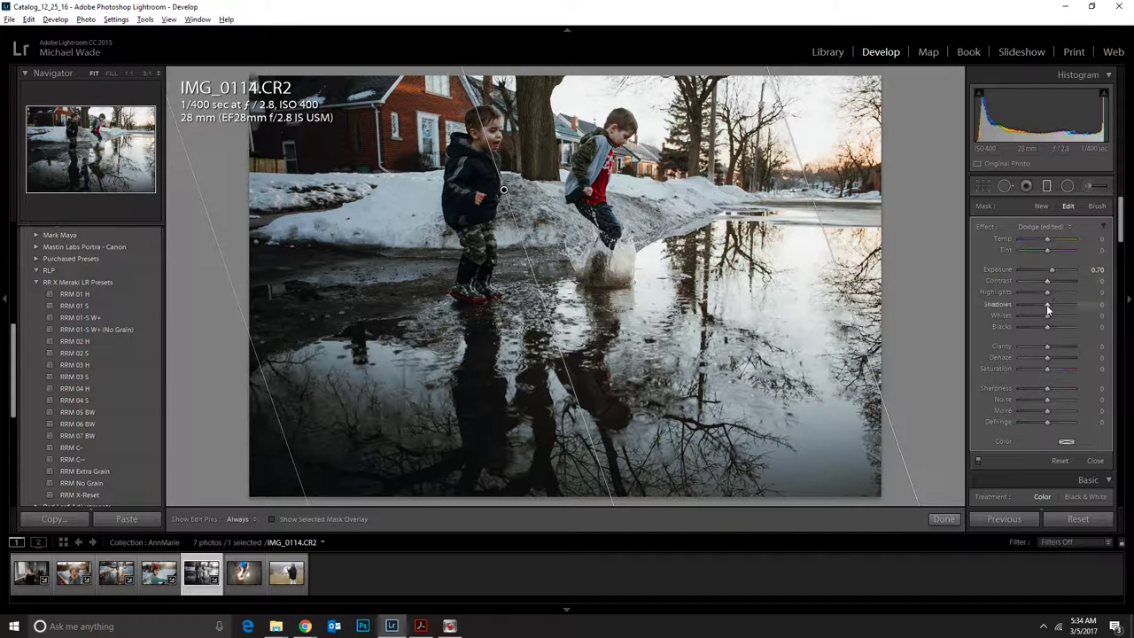
{"action": "left_click", "coordinate": [1046, 306]}
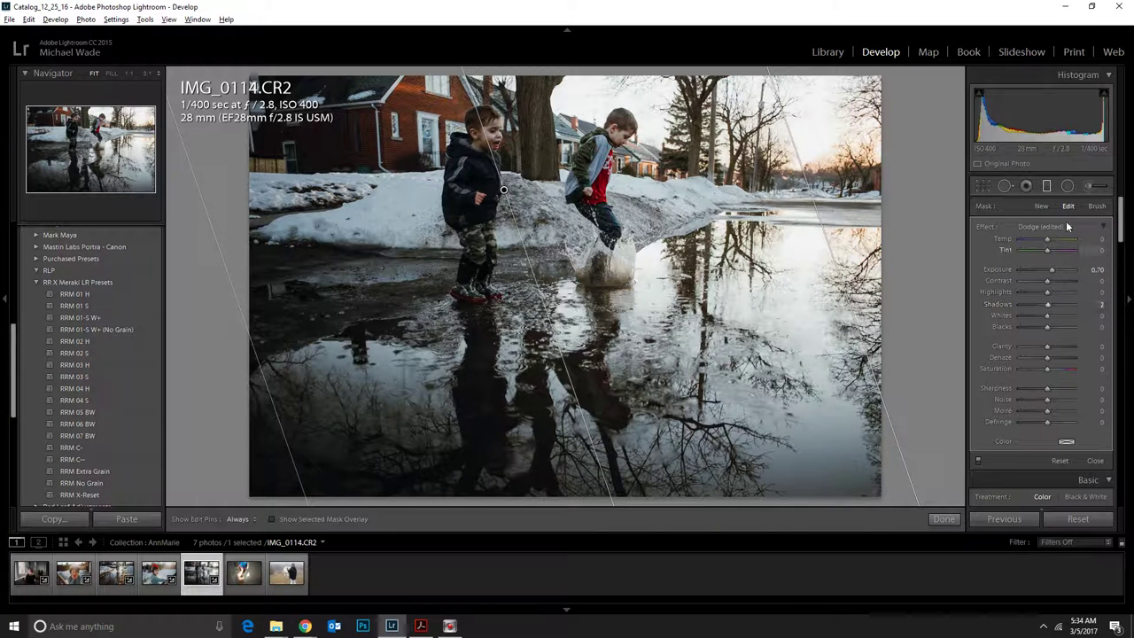
Warm the puddle photo's graduated filter to temperature 37, fine-tune its tint and finish editing the filter.
{"action": "left_click_drag", "start_coordinate": [1047, 239], "coordinate": [1052, 242]}
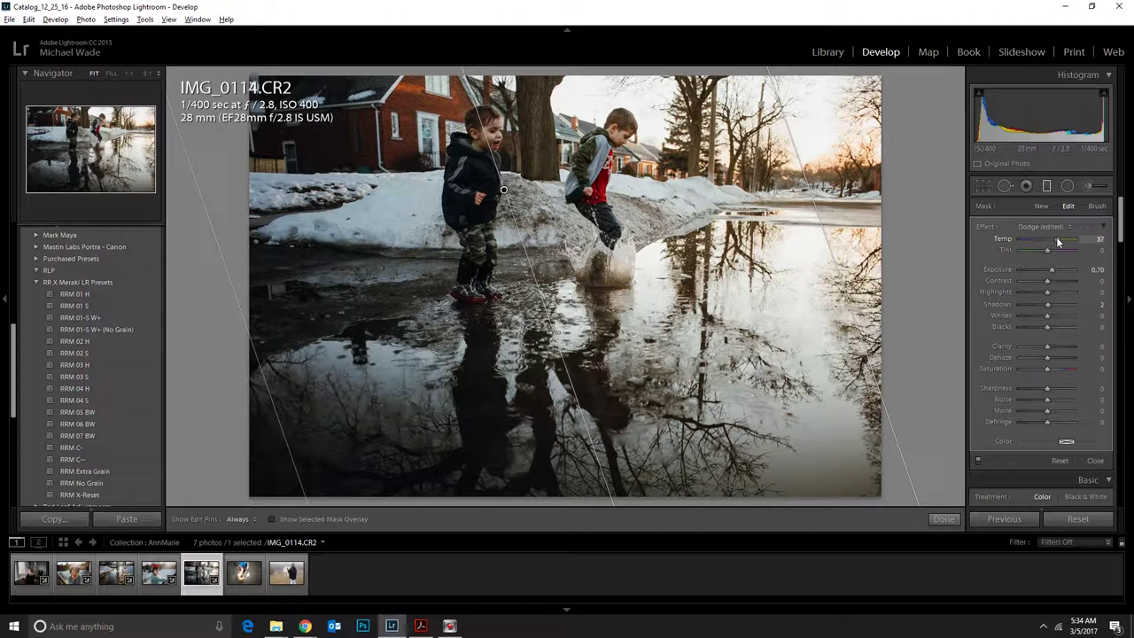
{"action": "left_click_drag", "start_coordinate": [1049, 250], "coordinate": [1051, 249]}
{"action": "left_click_drag", "start_coordinate": [1049, 251], "coordinate": [1046, 250]}
{"action": "left_click", "coordinate": [944, 518]}
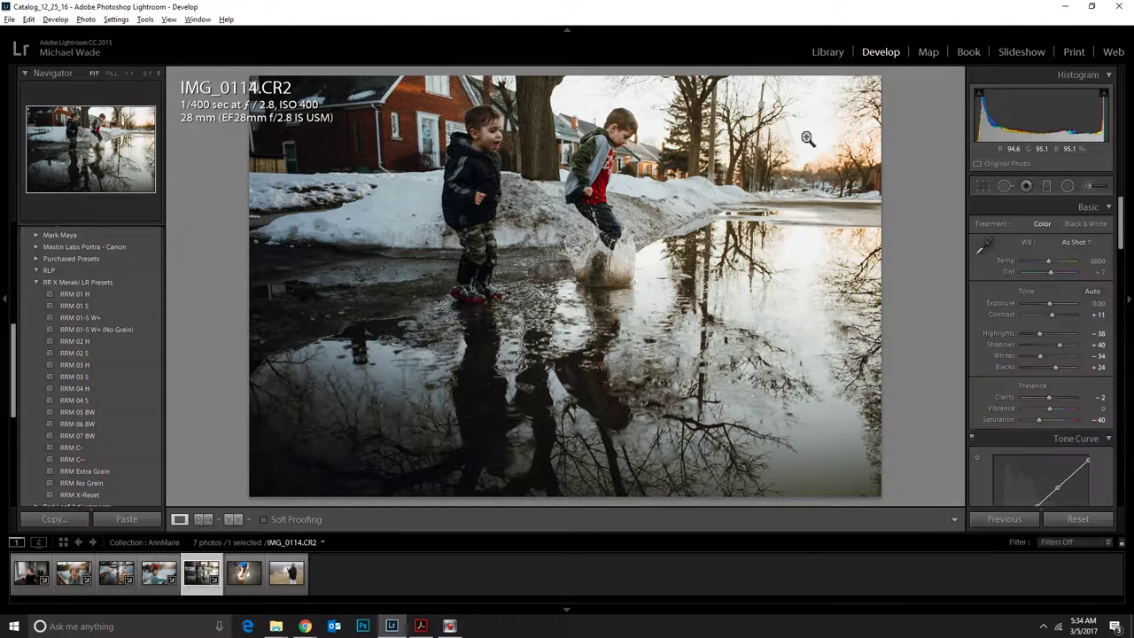
Open the blue-bucket bath photo for developing and rotate its crop to an angle of about 7.17.
{"action": "left_click", "coordinate": [829, 52]}
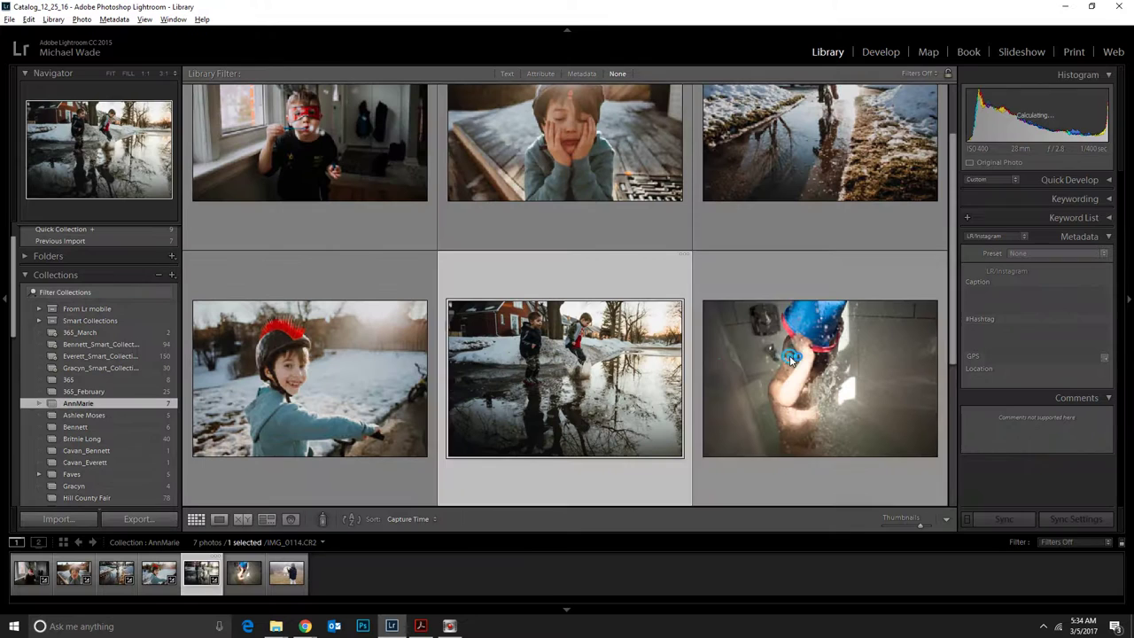
{"action": "left_click", "coordinate": [790, 355]}
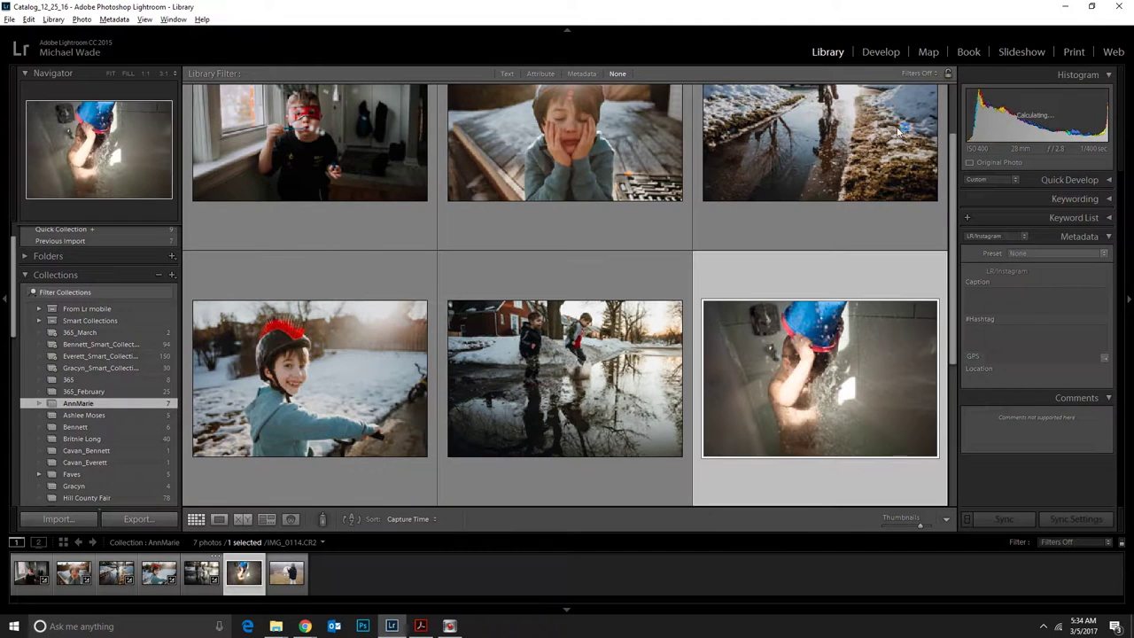
{"action": "left_click", "coordinate": [888, 52]}
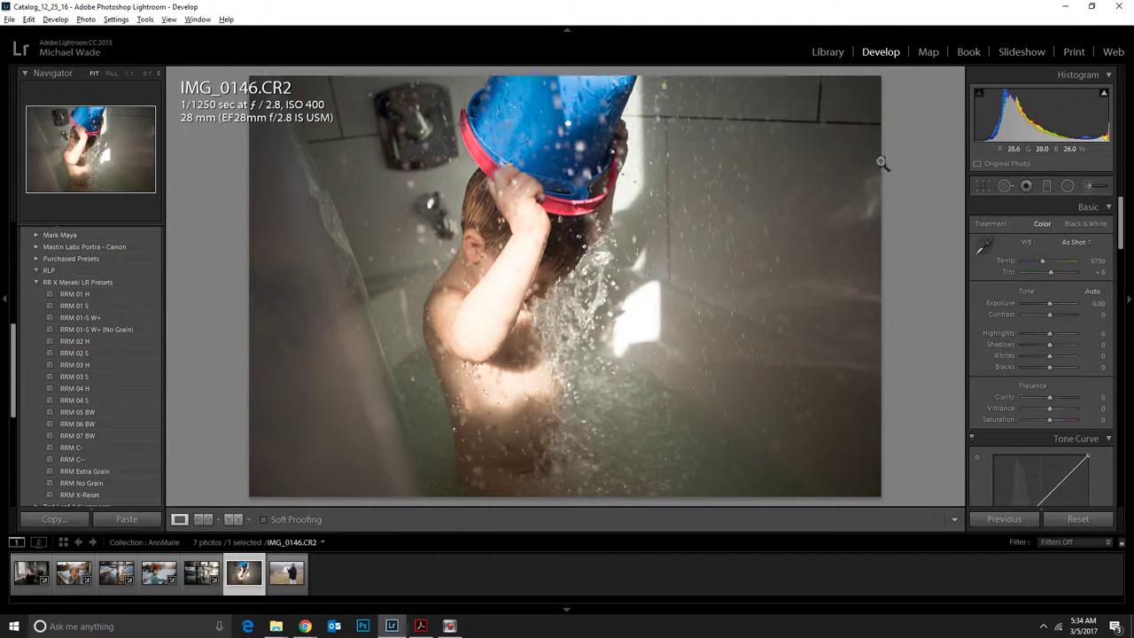
{"action": "left_click", "coordinate": [983, 185]}
{"action": "left_click_drag", "start_coordinate": [928, 161], "coordinate": [935, 209]}
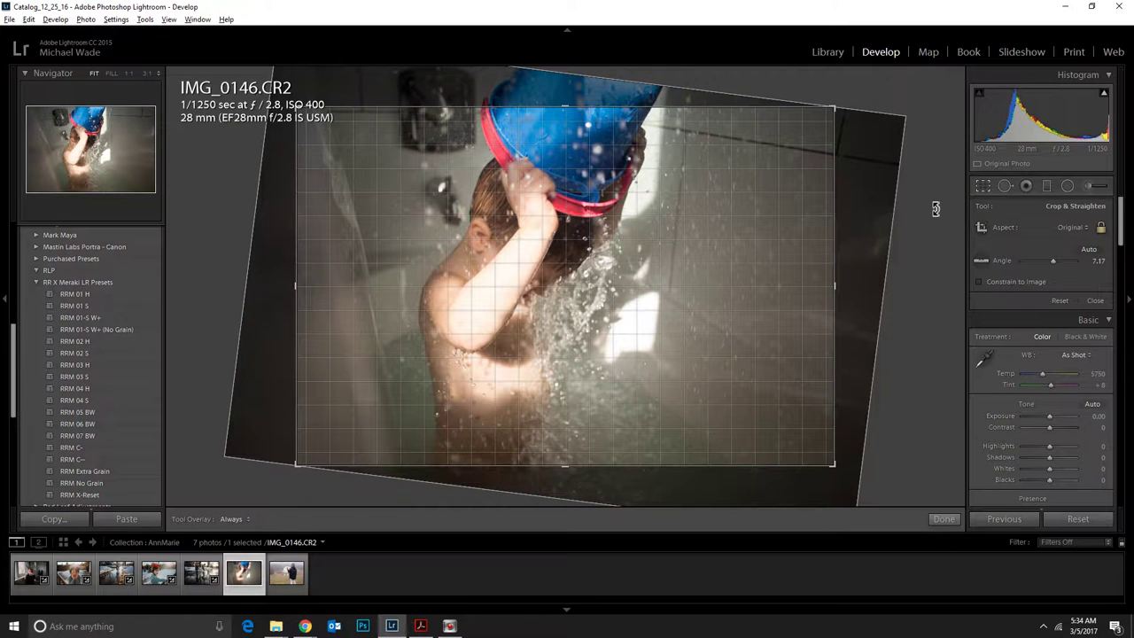
{"action": "left_click", "coordinate": [943, 518]}
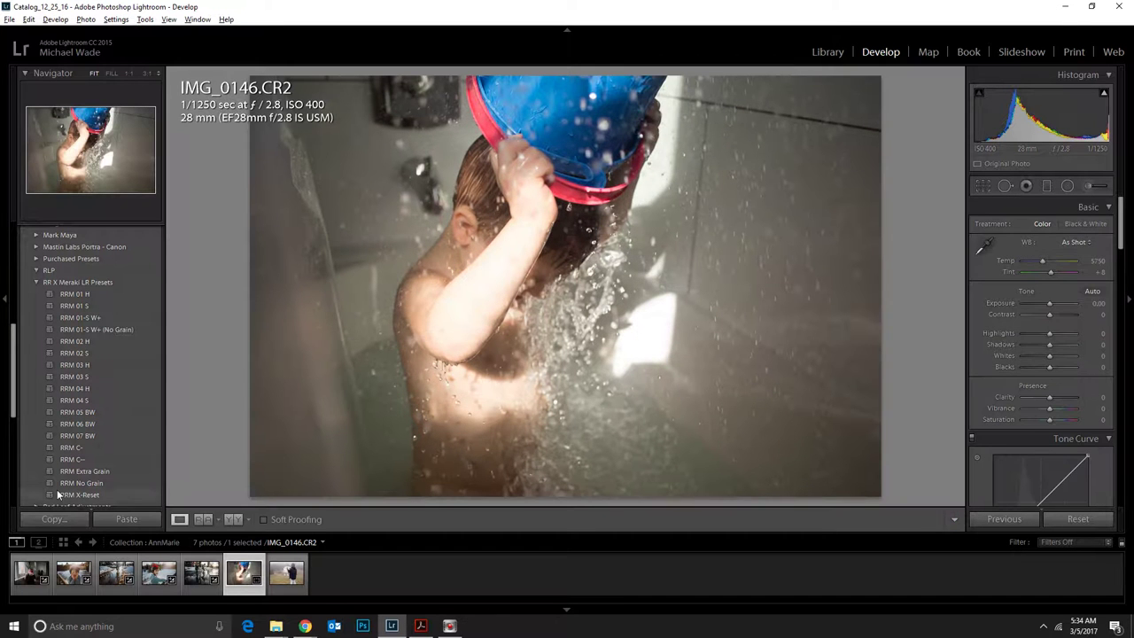
Apply the RRM 05 BW preset to the bath photo and set exposure to -0.39, highlights -53, shadows -3 and blacks -46.
{"action": "left_click", "coordinate": [86, 414]}
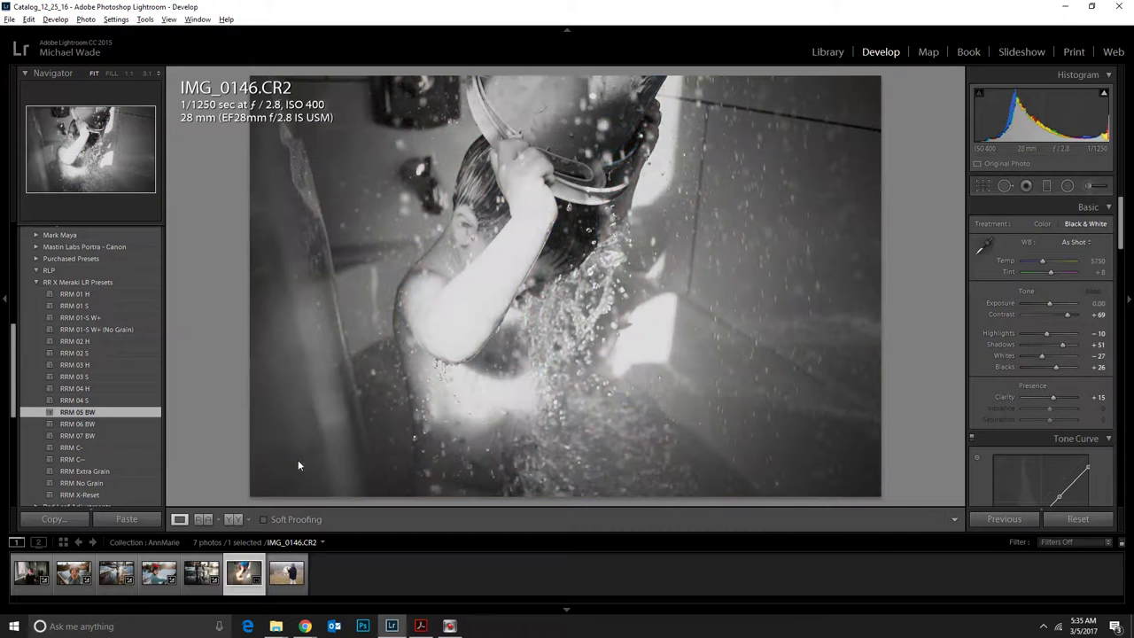
{"action": "left_click_drag", "start_coordinate": [1048, 333], "coordinate": [1037, 370]}
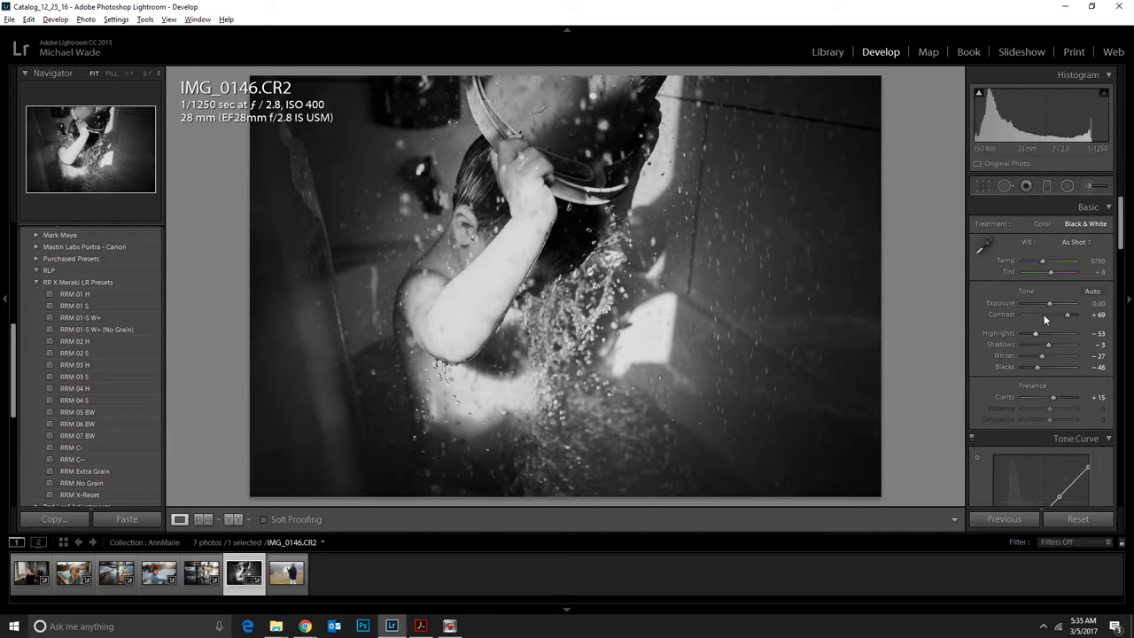
{"action": "left_click_drag", "start_coordinate": [1050, 303], "coordinate": [1046, 304]}
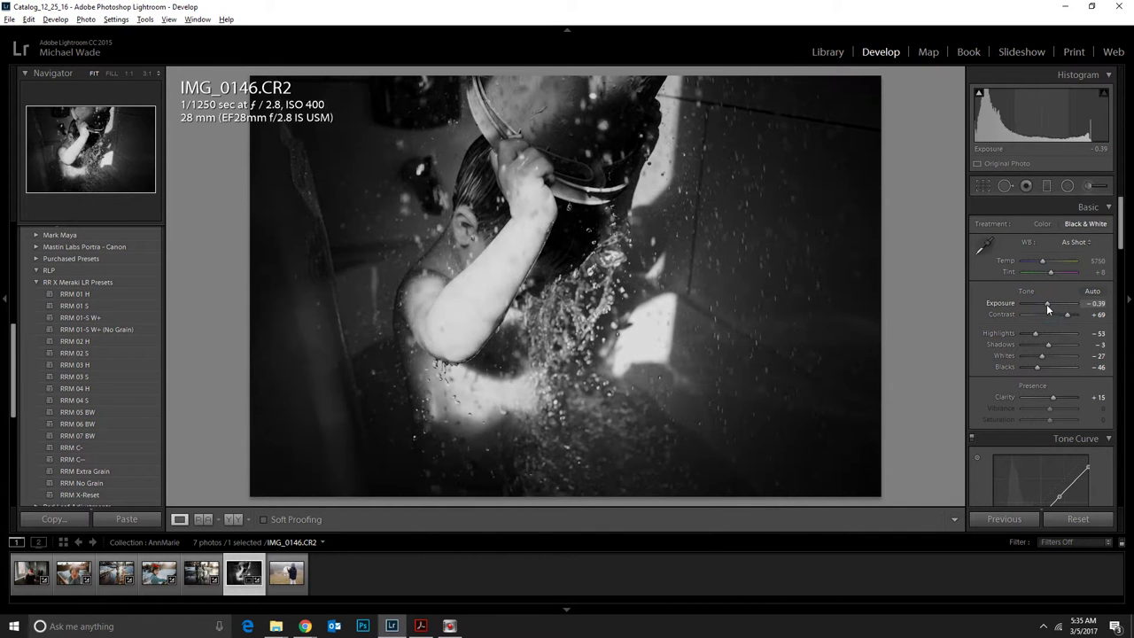
Slightly increase the grain amount on the black-and-white bath photo and return to the collection's photo grid.
{"action": "left_click_drag", "start_coordinate": [1120, 239], "coordinate": [1120, 459]}
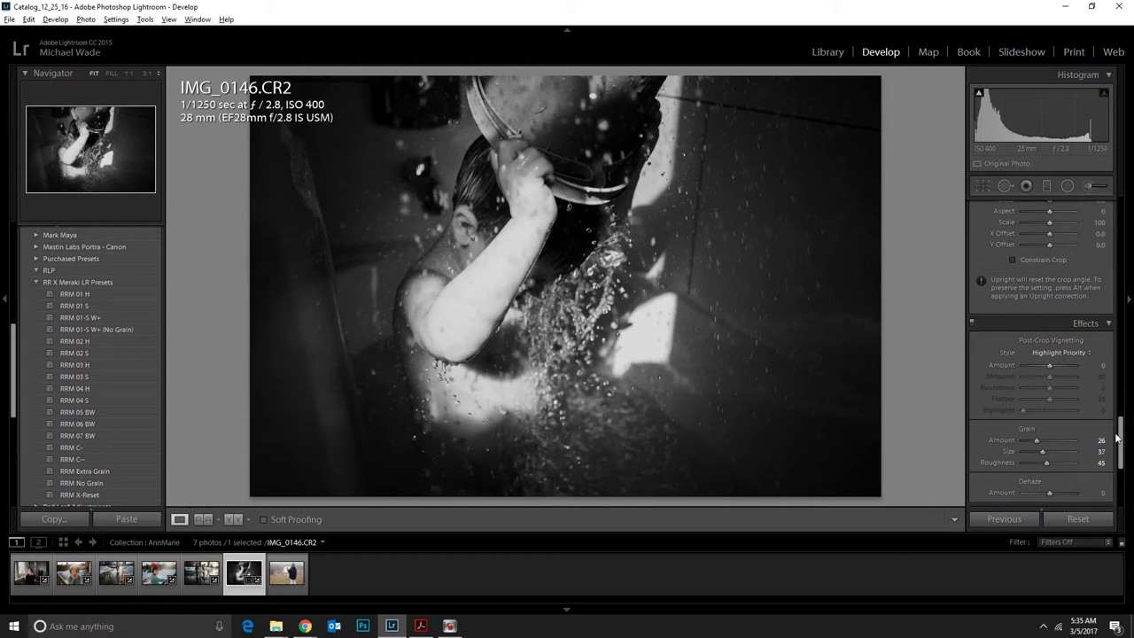
{"action": "scroll", "coordinate": [1120, 432], "scroll_direction": "down", "scroll_amount": 3}
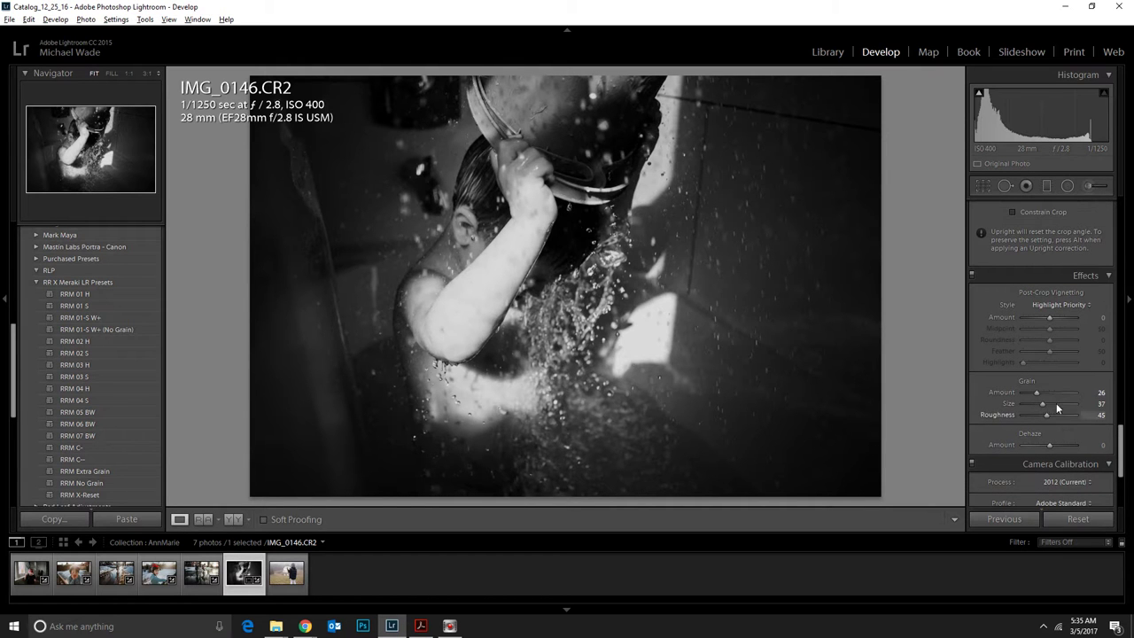
{"action": "left_click_drag", "start_coordinate": [1037, 393], "coordinate": [1039, 392]}
{"action": "left_click", "coordinate": [824, 51]}
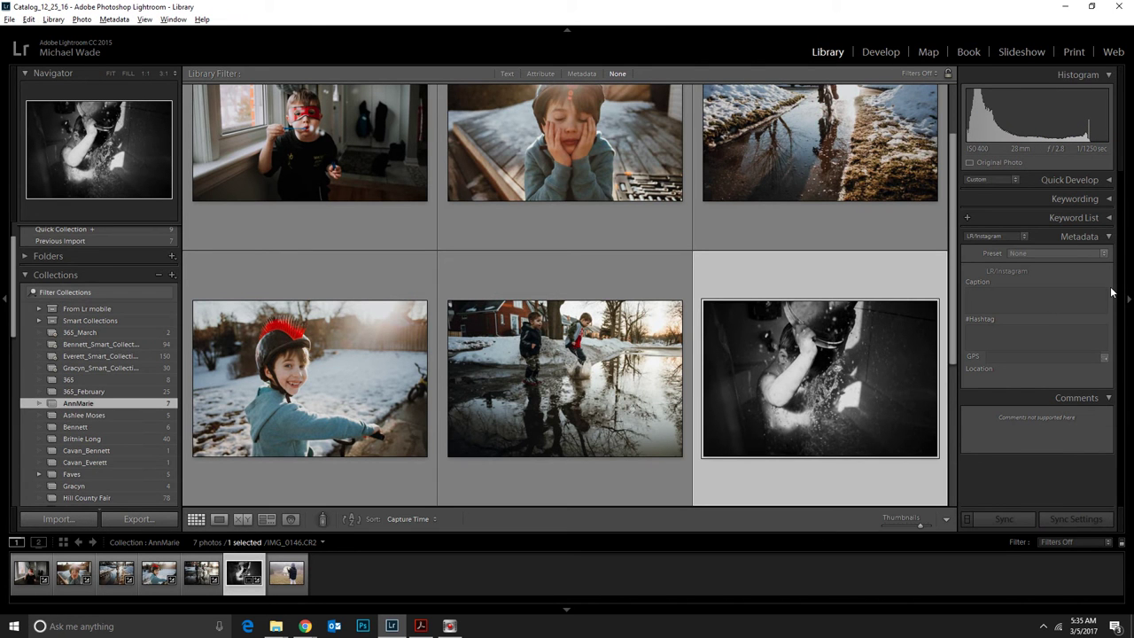